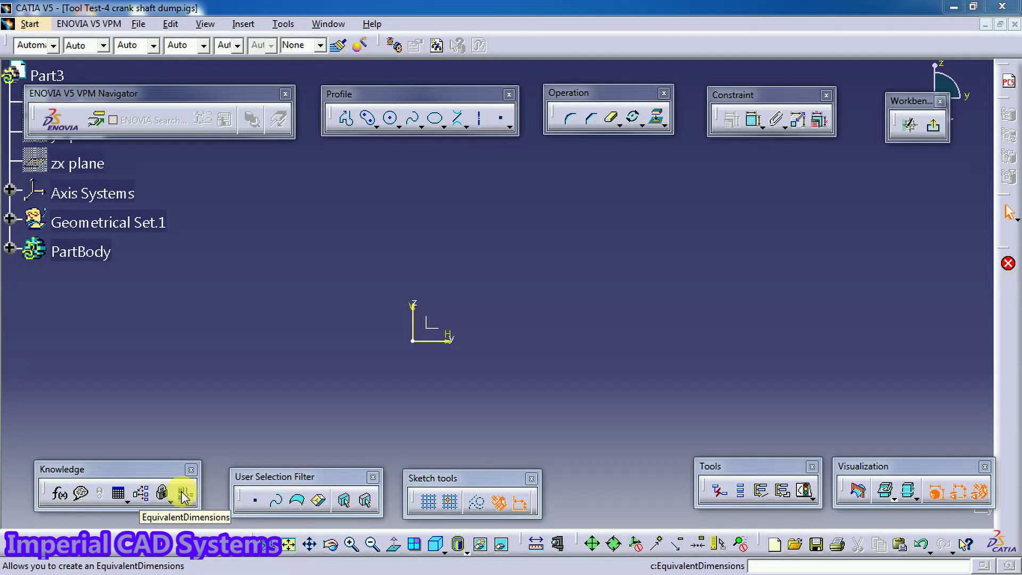
# Draw a closed seven-sided polygon with the Profile tool, ending on its start point.
pyautogui.moveTo(151, 469); pyautogui.dragTo(178, 421)
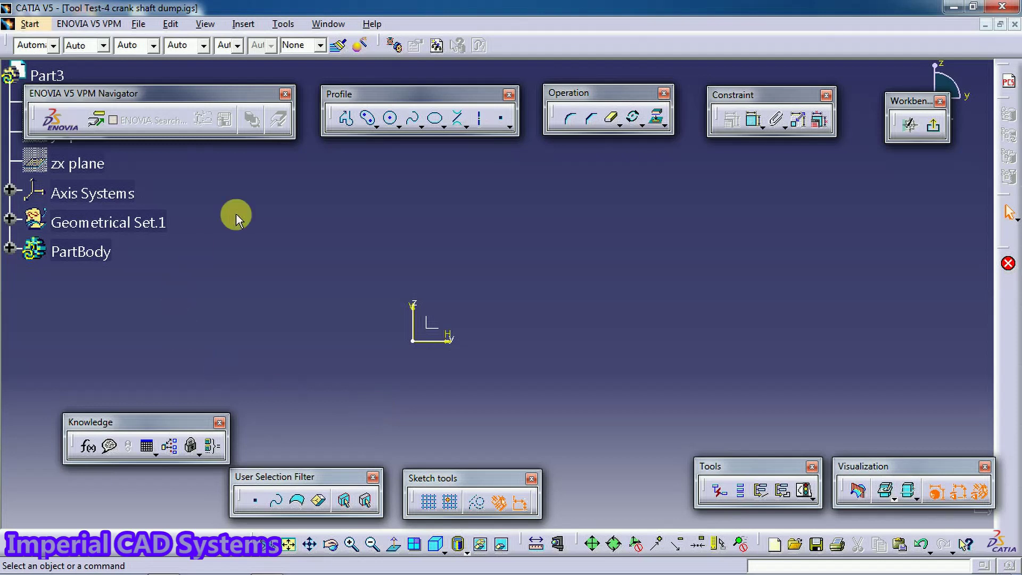
pyautogui.click(346, 118)
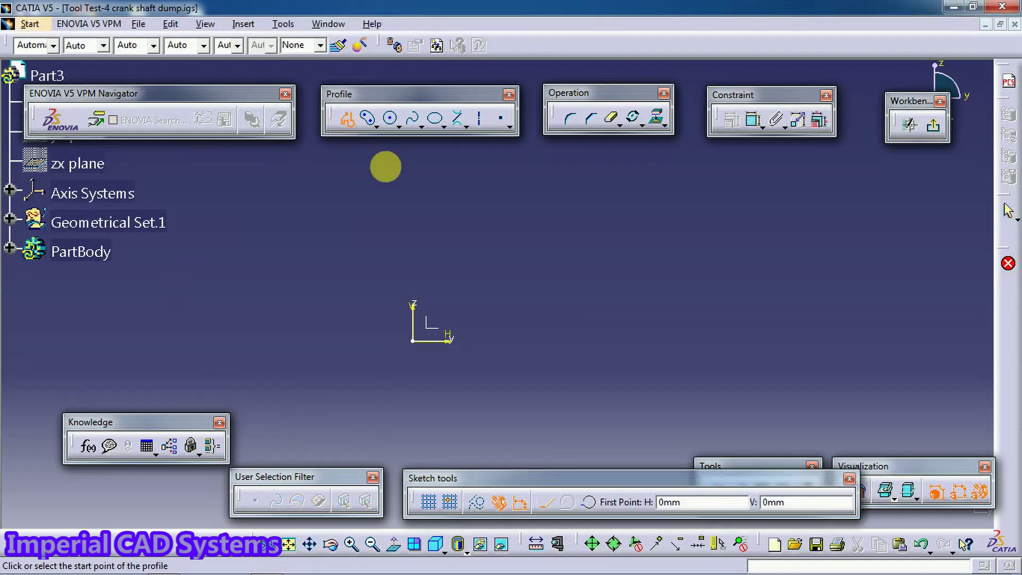
pyautogui.click(460, 293)
pyautogui.click(492, 212)
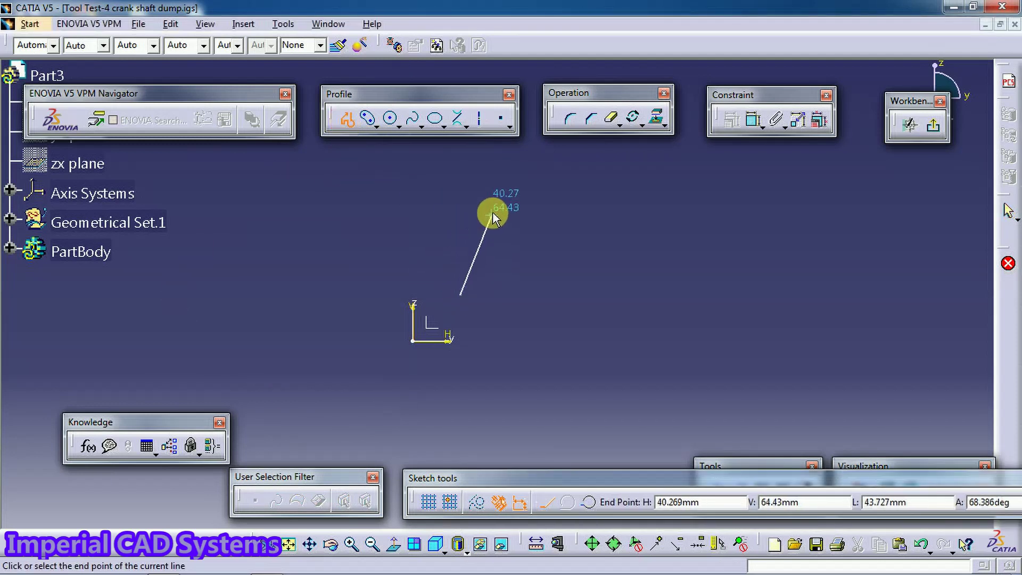
pyautogui.click(595, 178)
pyautogui.click(669, 242)
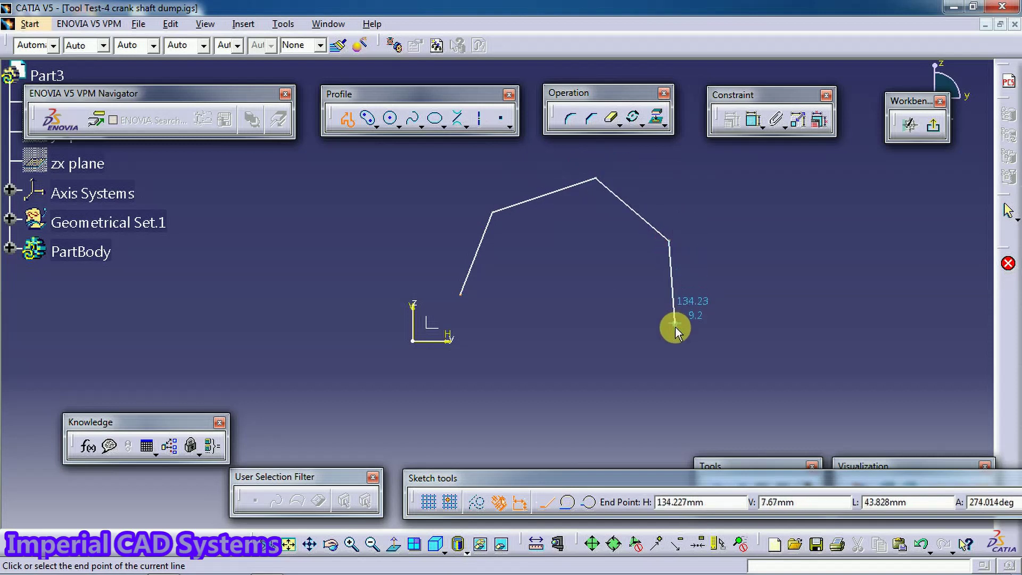
pyautogui.click(679, 340)
pyautogui.click(576, 410)
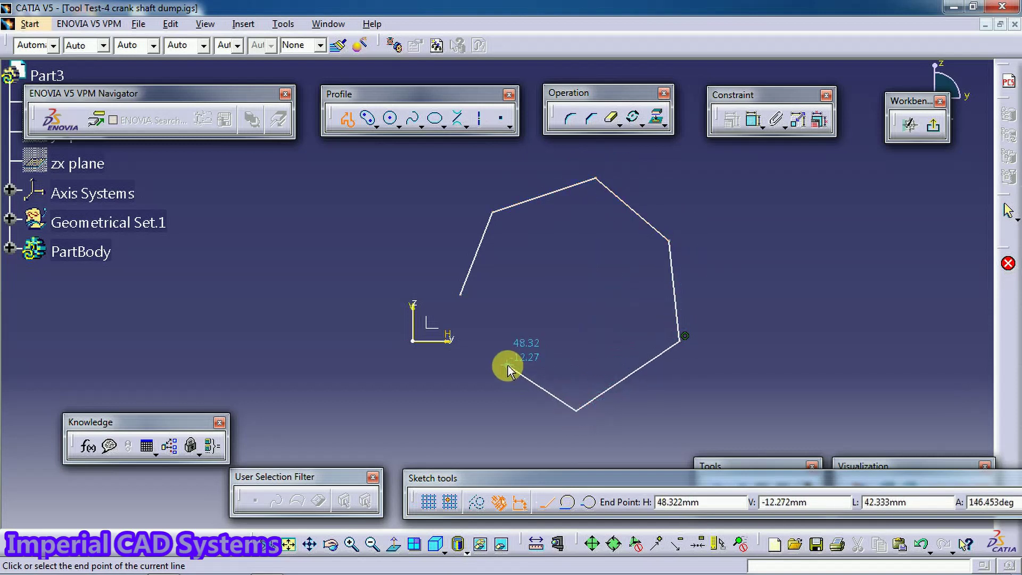
pyautogui.click(520, 375)
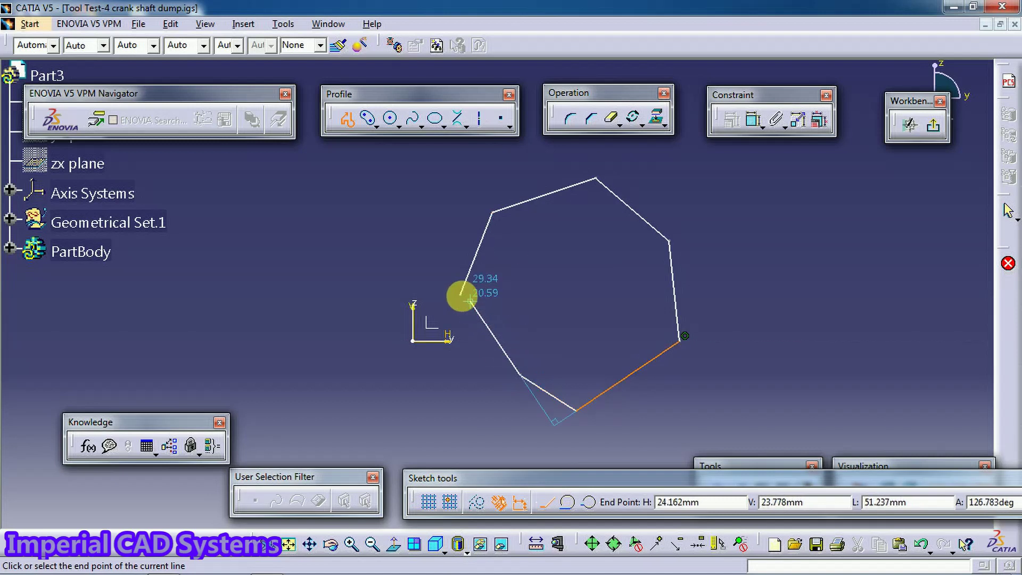
pyautogui.click(473, 304)
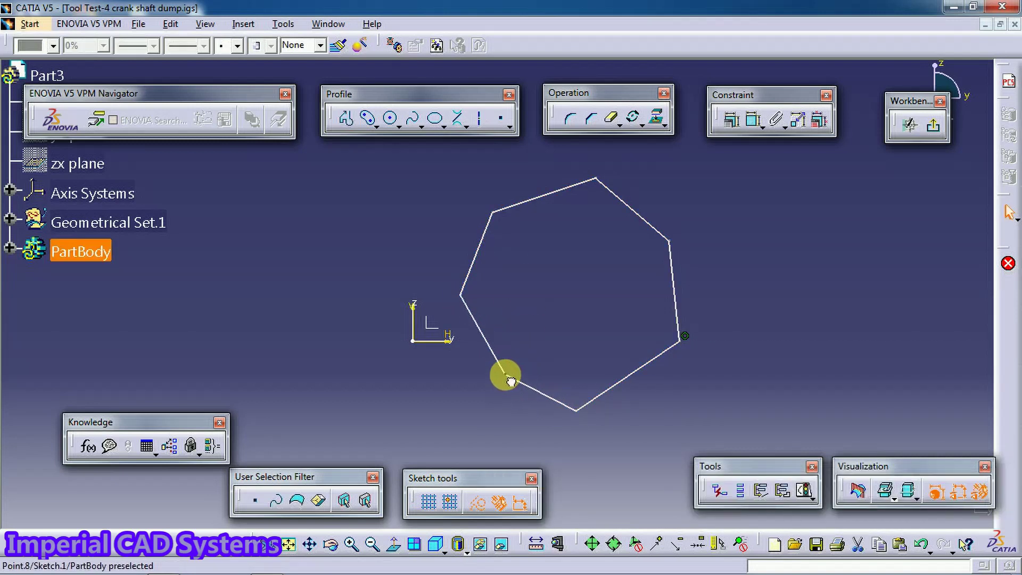
# Delete the coincidence constraint at the polygon's right-hand corner.
pyautogui.click(585, 265)
pyautogui.rightClick(686, 336)
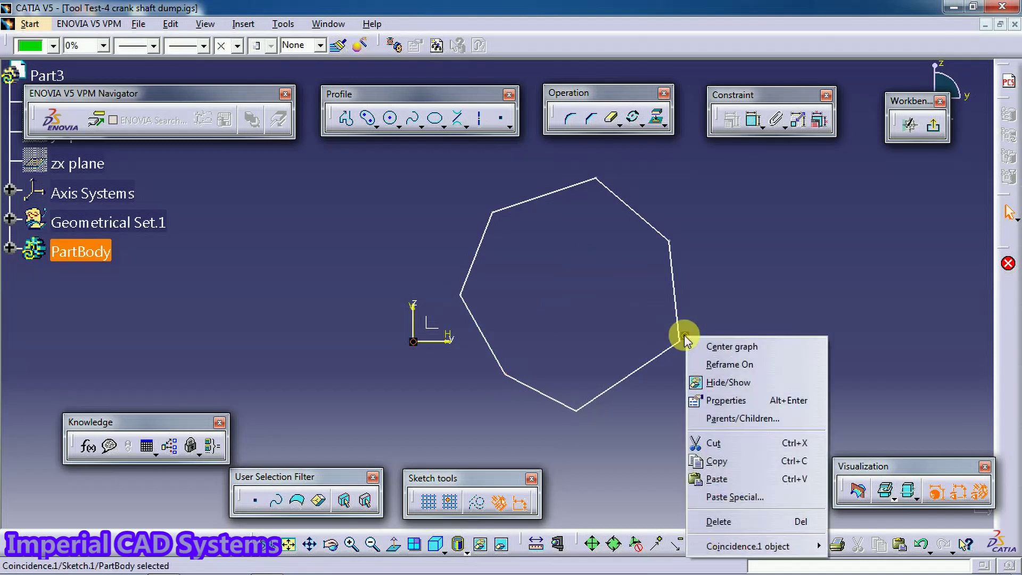
pyautogui.click(741, 523)
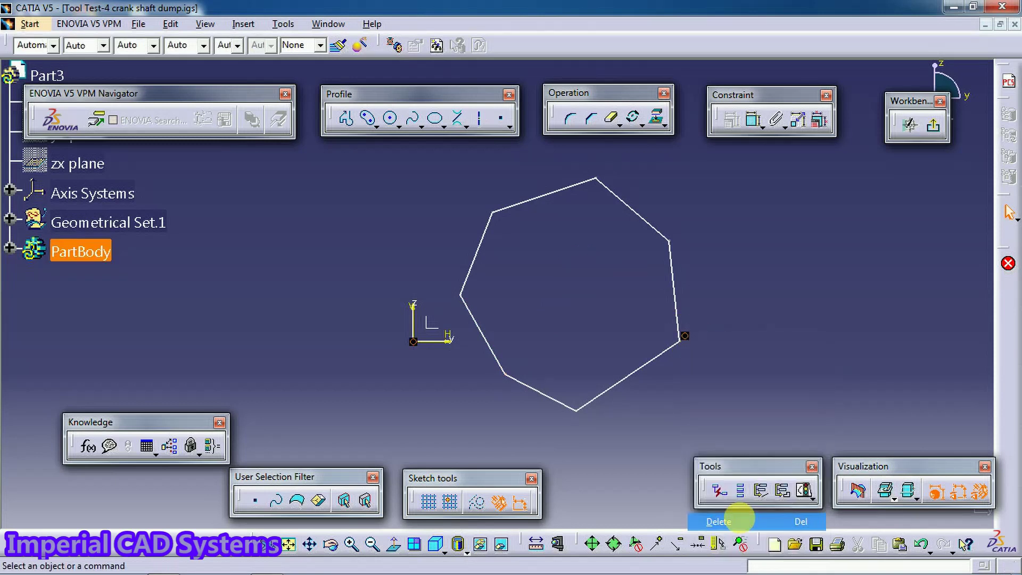
pyautogui.moveTo(758, 276); pyautogui.dragTo(674, 282, button='middle')
pyautogui.click(752, 119)
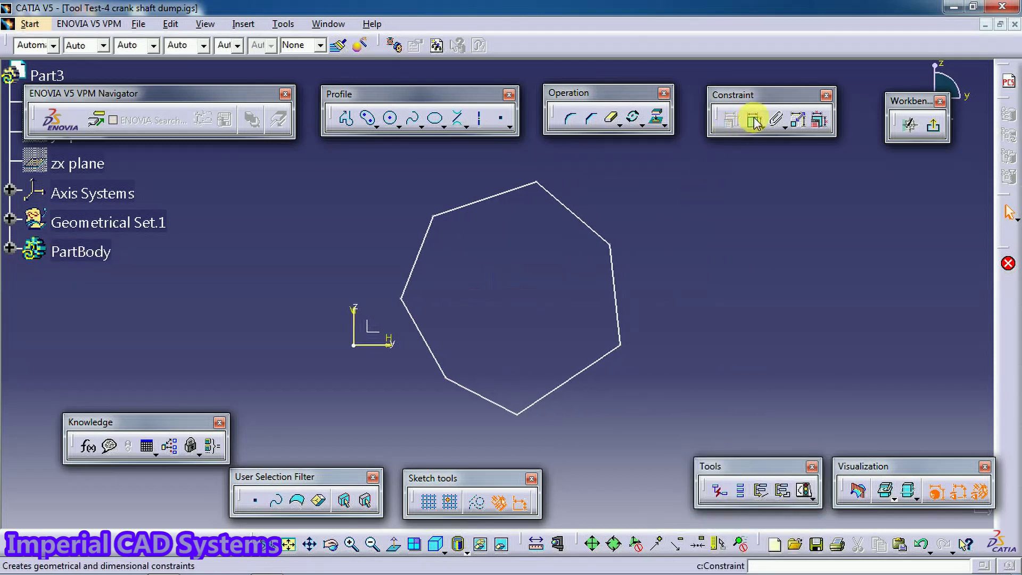
# Dimension the right, upper-right, top-left and left sides (51.67, 49.501, 55.786, 45.295).
pyautogui.click(616, 269)
pyautogui.click(666, 270)
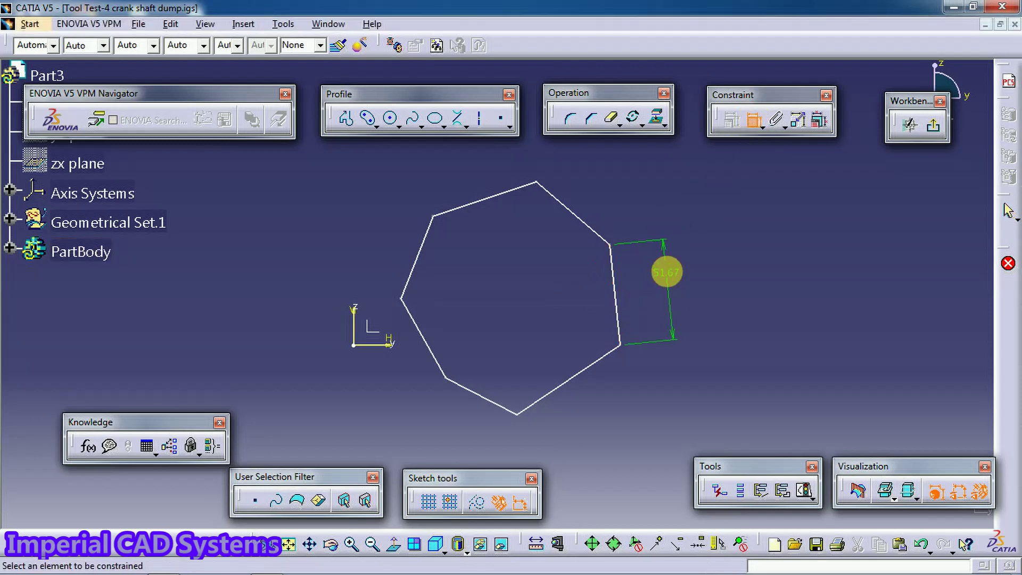
pyautogui.click(594, 231)
pyautogui.click(621, 182)
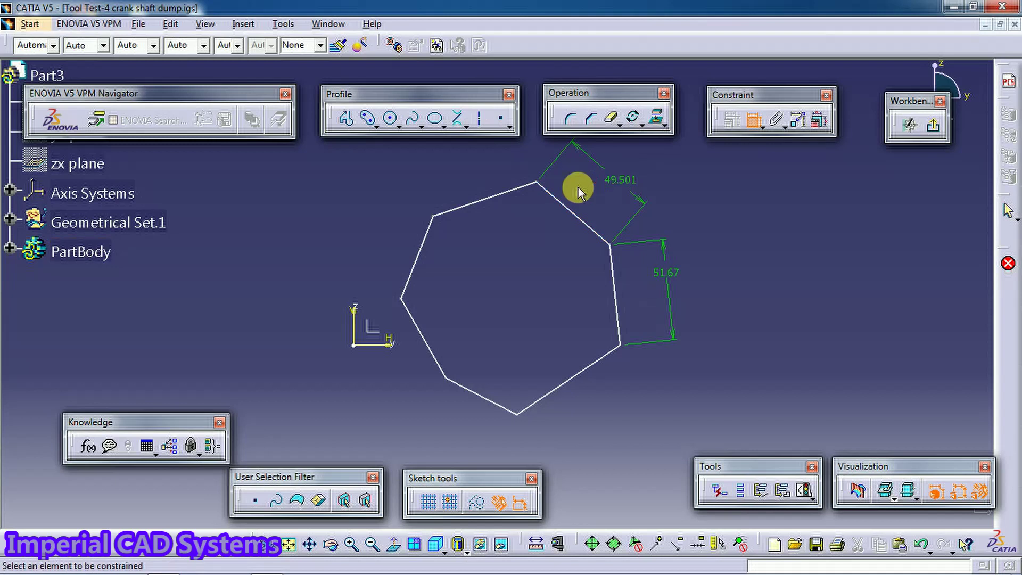
pyautogui.click(498, 194)
pyautogui.click(474, 161)
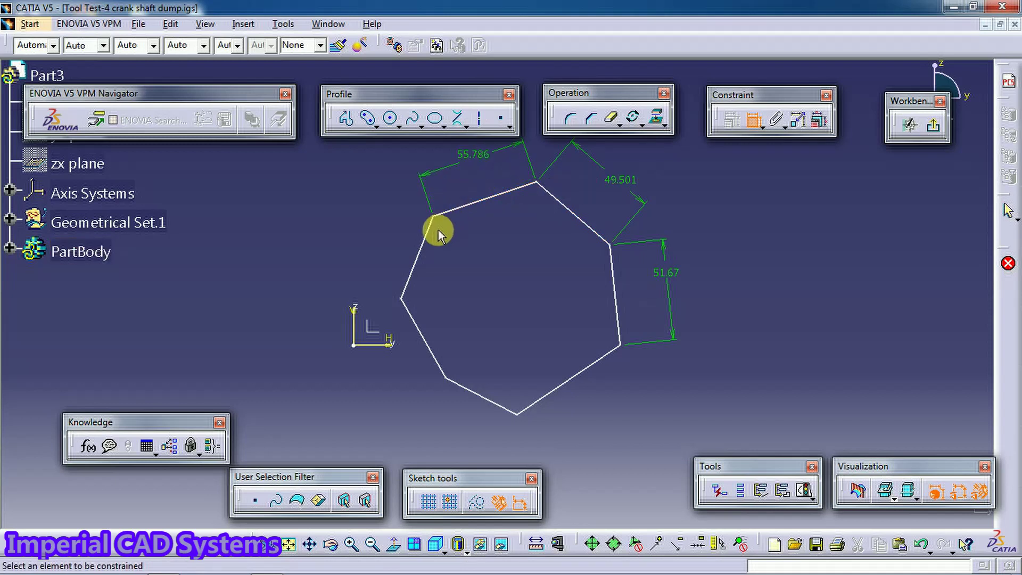
pyautogui.click(421, 236)
pyautogui.click(376, 241)
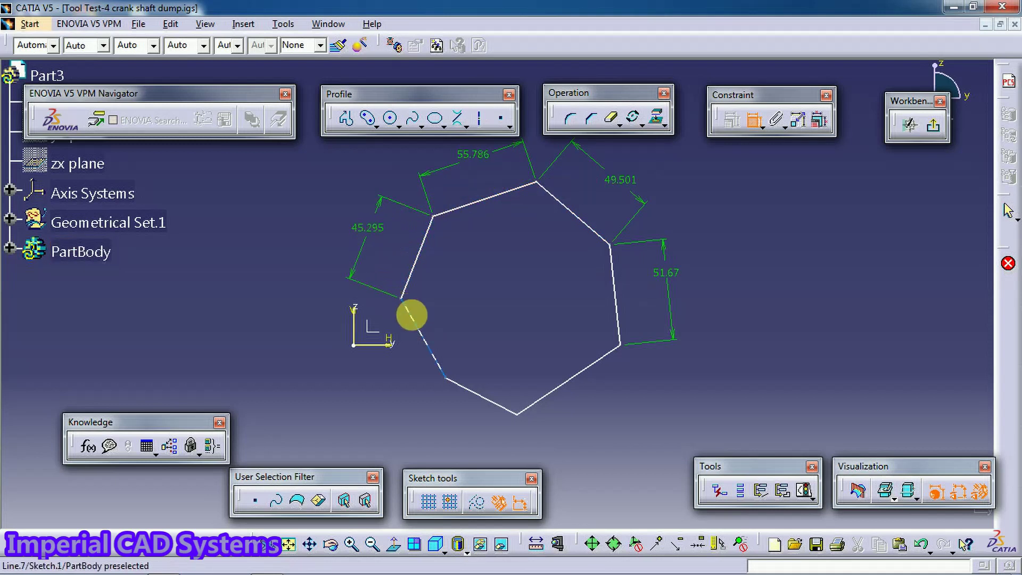
# Dimension the lower-left, bottom-left and lower-right sides (46.713, 40.994, 63.82).
pyautogui.click(414, 321)
pyautogui.click(376, 361)
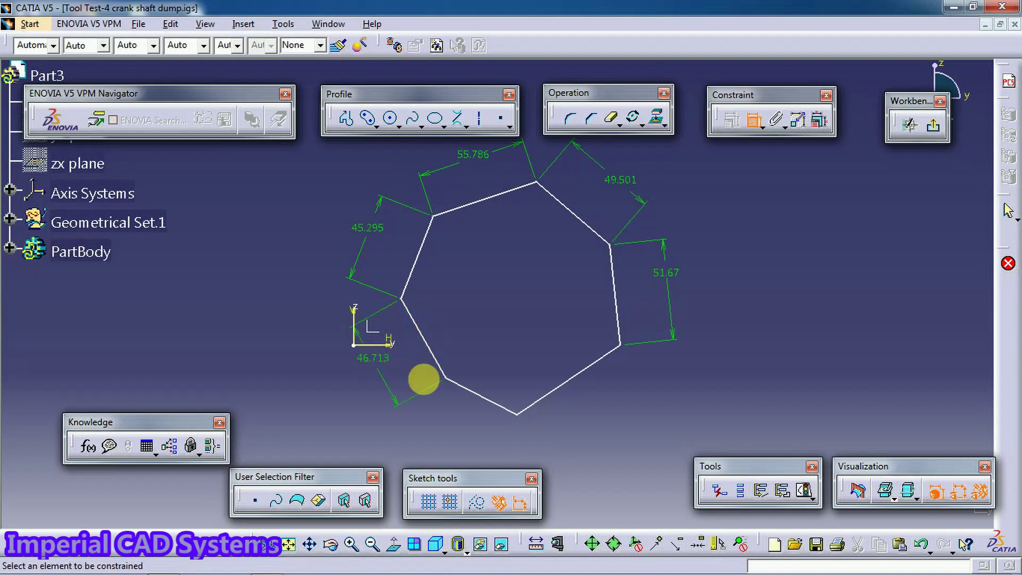
pyautogui.click(479, 396)
pyautogui.click(480, 429)
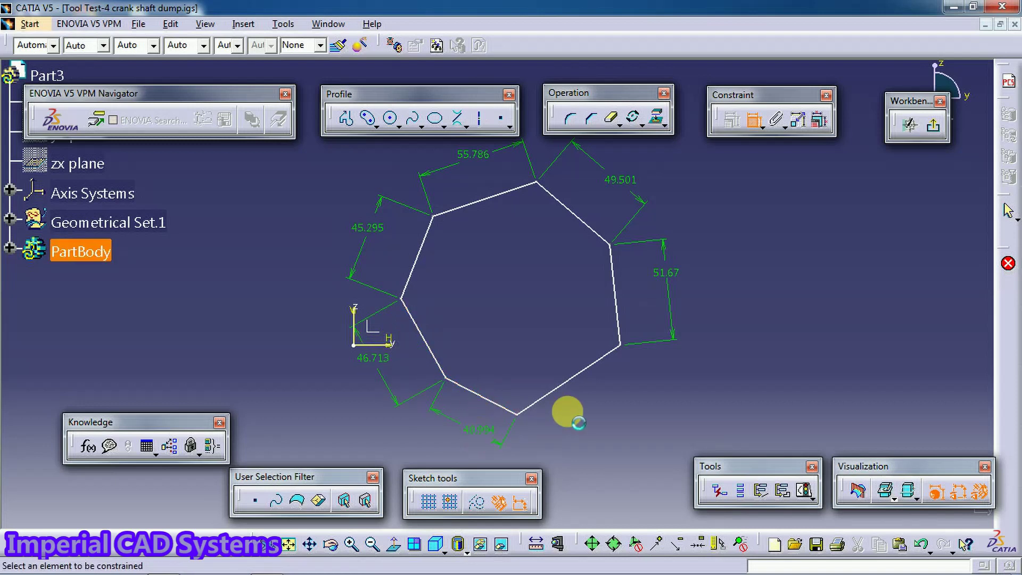
pyautogui.click(570, 377)
pyautogui.click(598, 399)
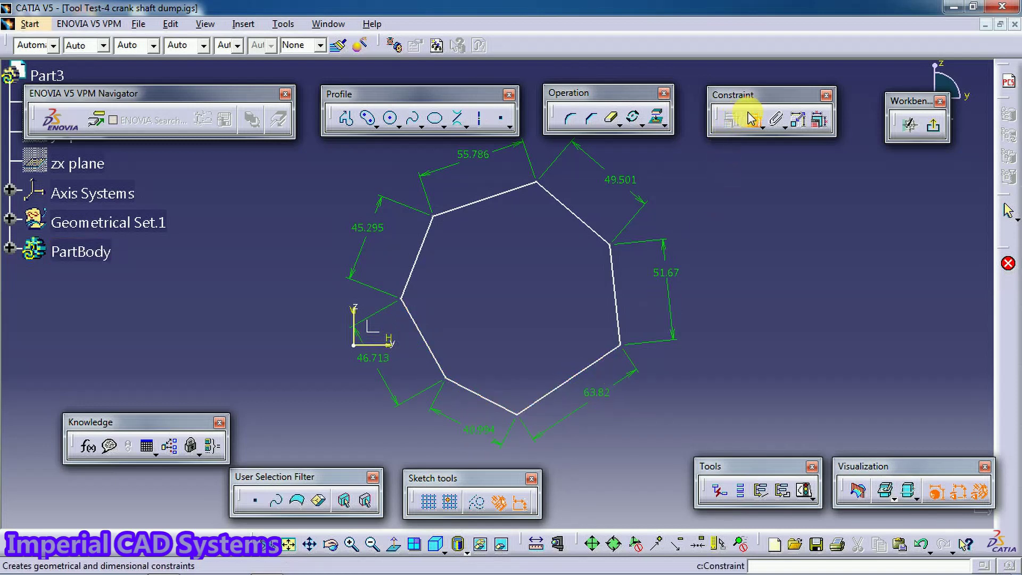
pyautogui.moveTo(727, 265); pyautogui.dragTo(503, 266, button='middle')
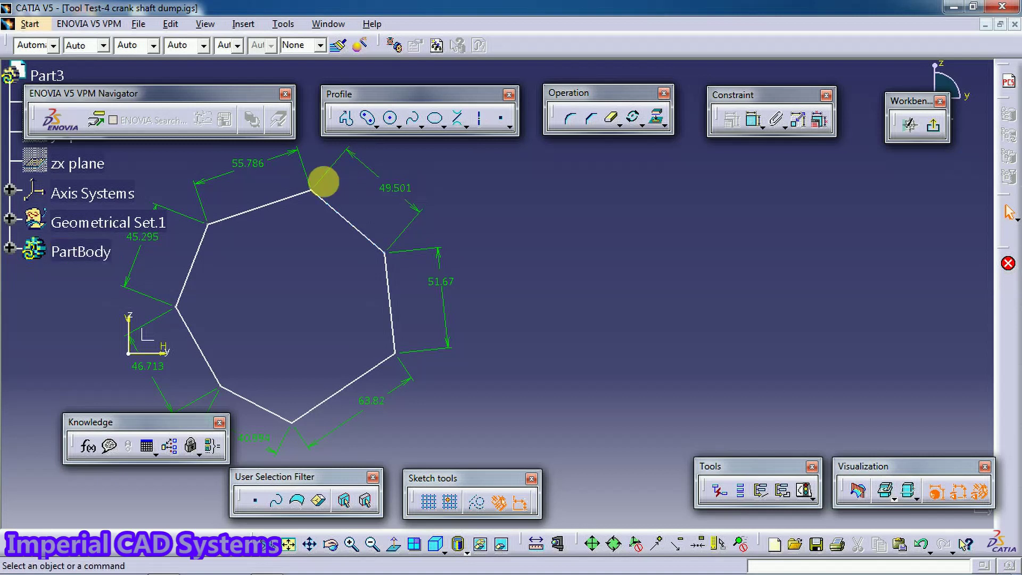
# Create an Equivalent Dimensions feature and open its parameter chooser listing Length.2 to Length.8.
pyautogui.click(213, 448)
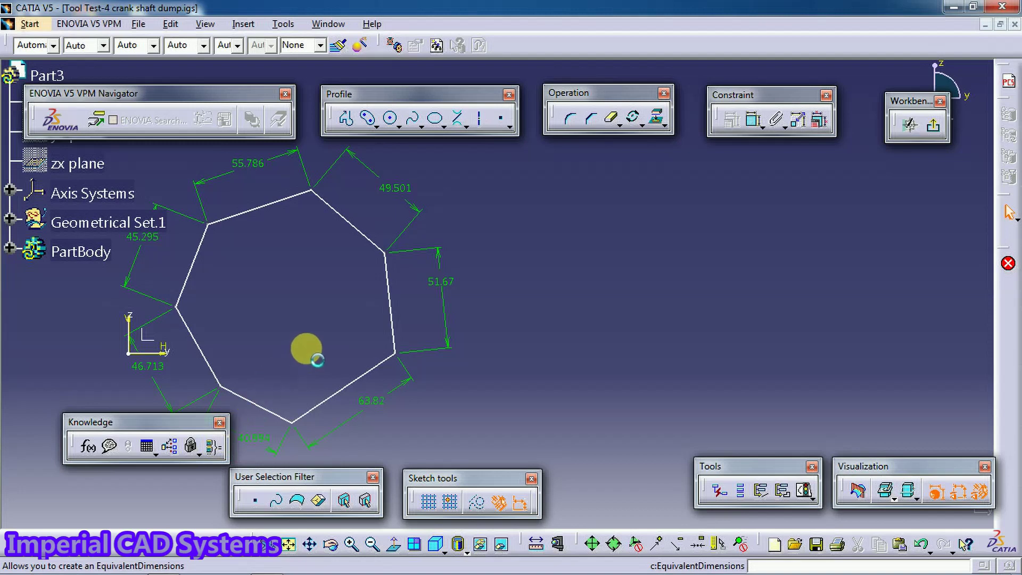
pyautogui.moveTo(363, 344)
pyautogui.mouseDown(button='middle')
pyautogui.moveTo(399, 327)
pyautogui.moveTo(465, 319)
pyautogui.mouseUp(button='middle')
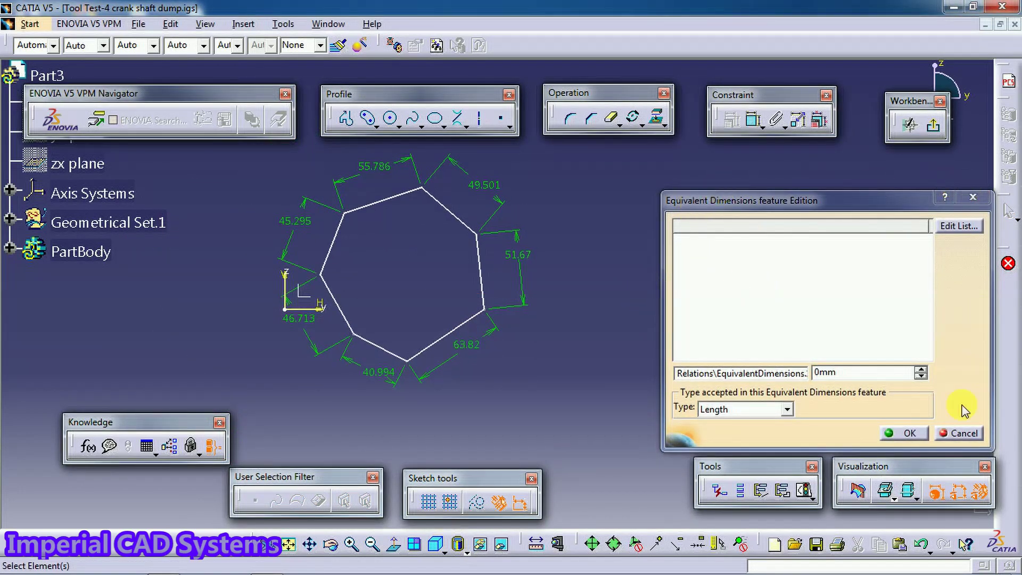
pyautogui.click(959, 225)
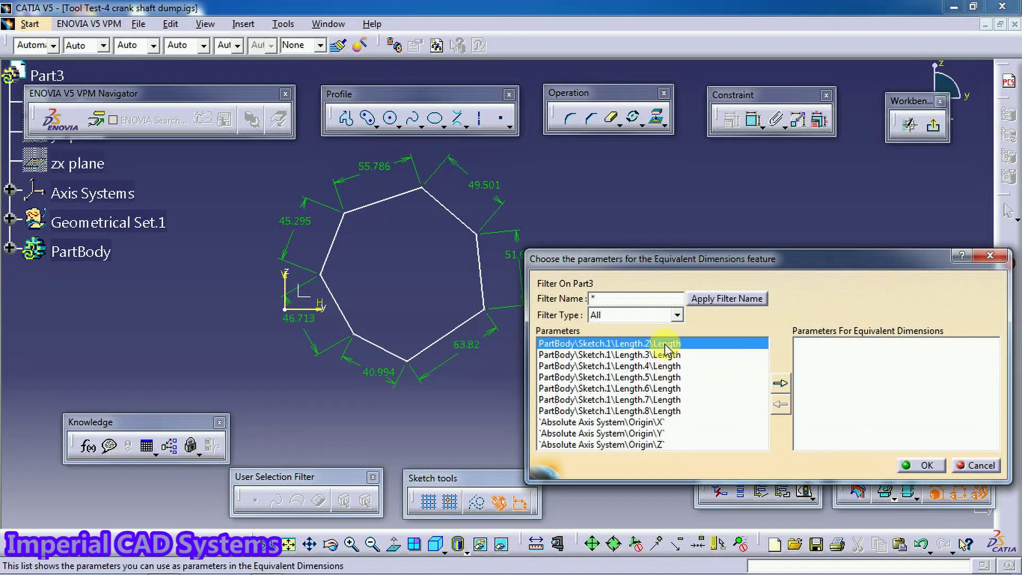
# Try picking the 49.501, 51.67, 63.82 and 40.994 side lengths directly in the sketch.
pyautogui.click(474, 186)
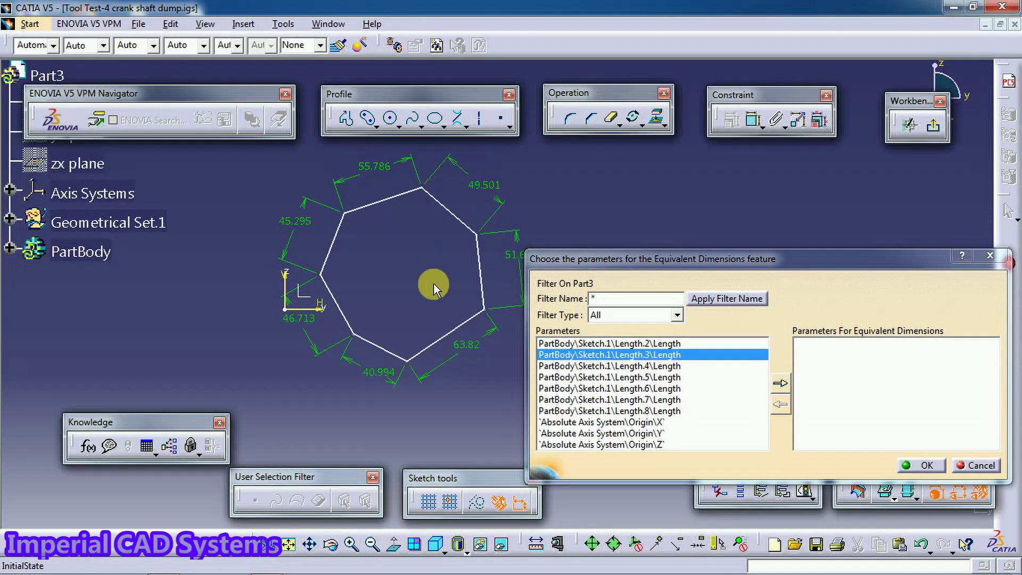
pyautogui.moveTo(433, 286); pyautogui.dragTo(372, 320, button='middle')
pyautogui.click(450, 291)
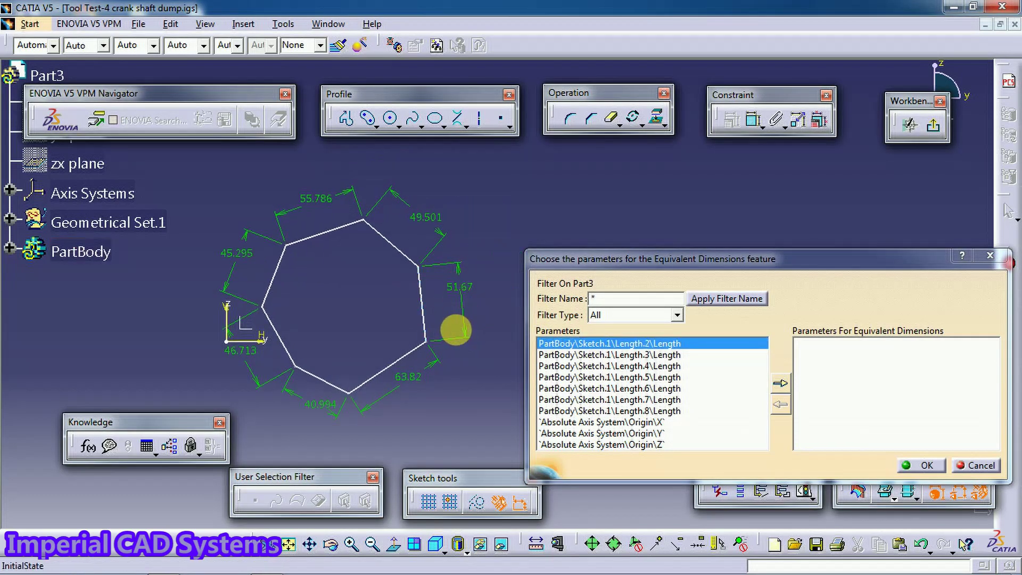
pyautogui.click(432, 370)
pyautogui.click(319, 405)
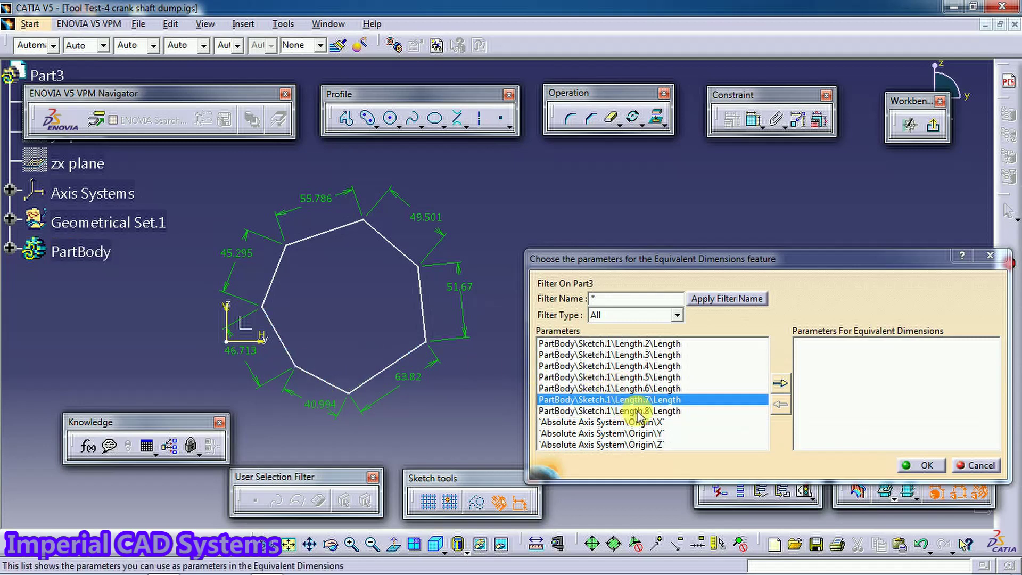
# Check in the chooser which polygon side each parameter Length.2 to Length.8 measures.
pyautogui.click(628, 410)
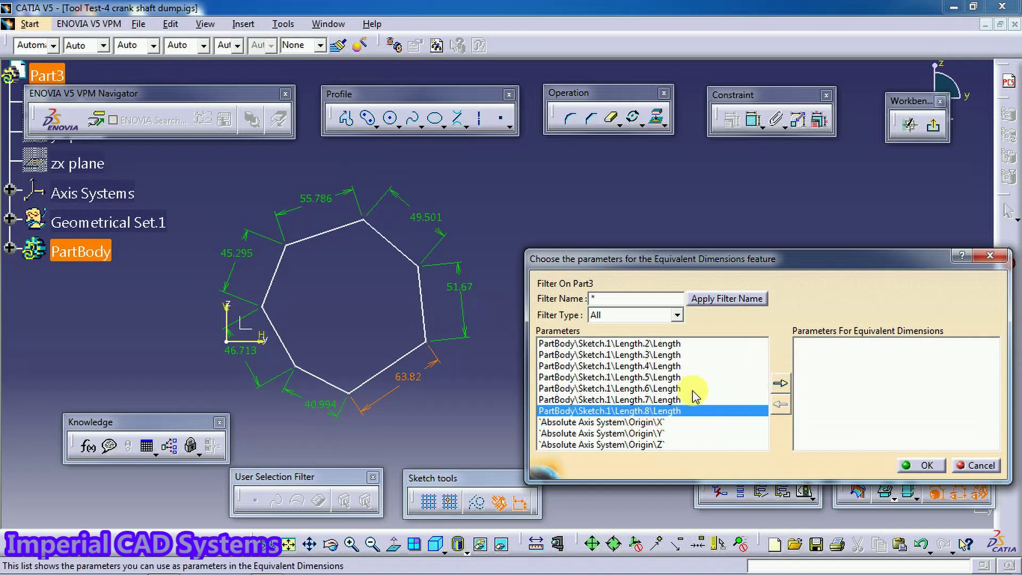
pyautogui.click(659, 400)
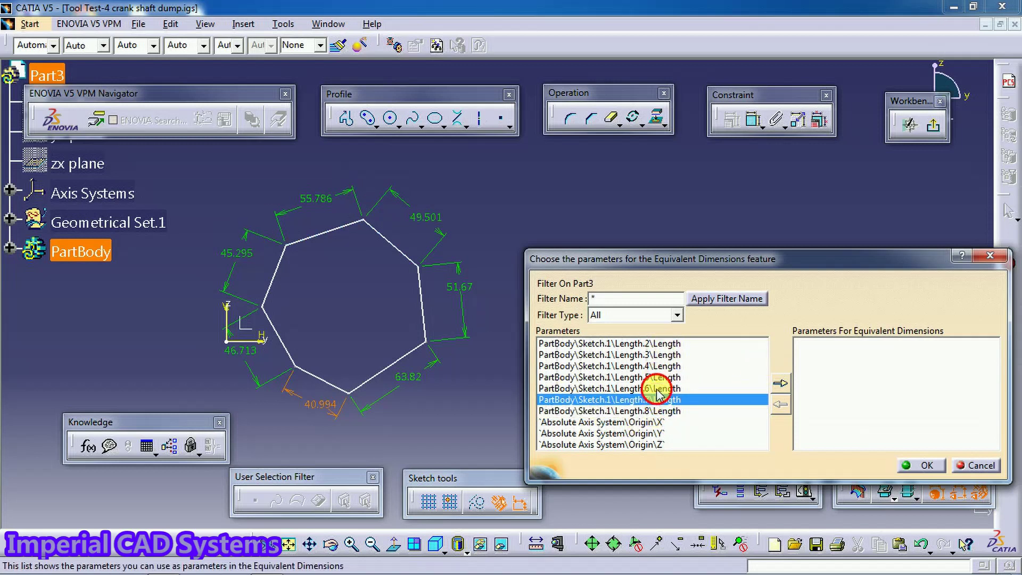
pyautogui.click(650, 377)
pyautogui.click(656, 366)
pyautogui.click(662, 343)
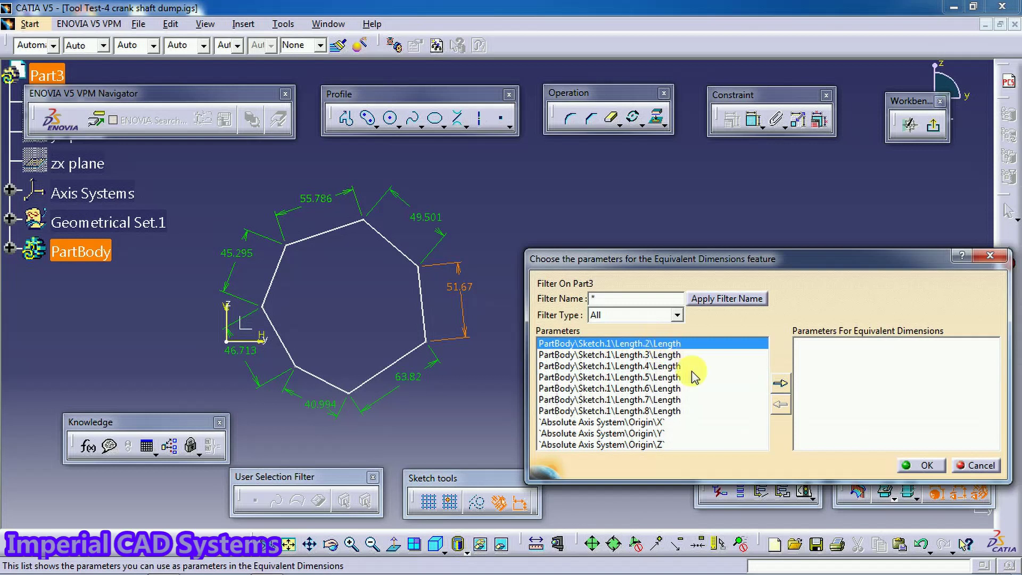
pyautogui.click(647, 354)
pyautogui.click(648, 366)
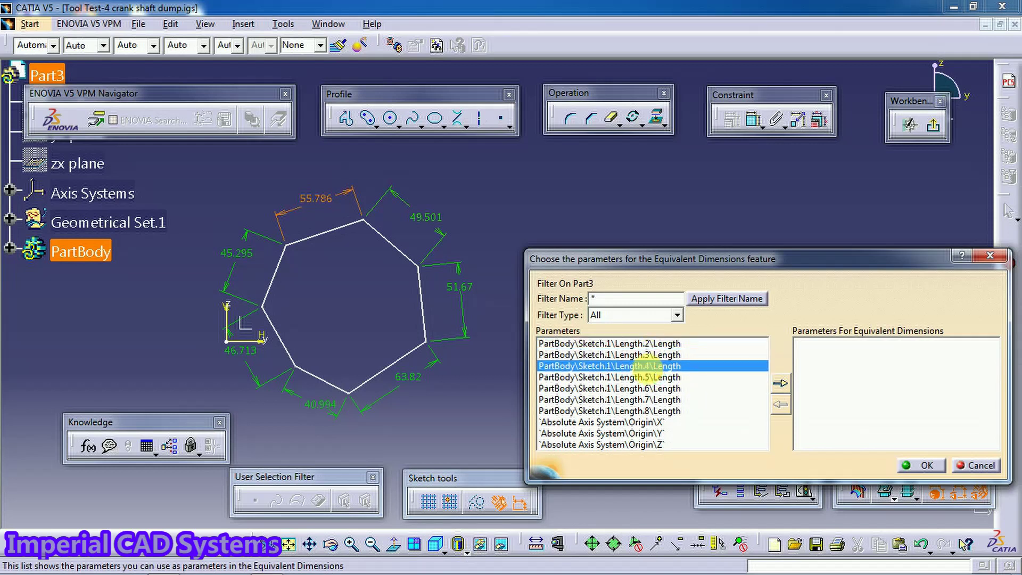
pyautogui.click(652, 379)
pyautogui.click(652, 388)
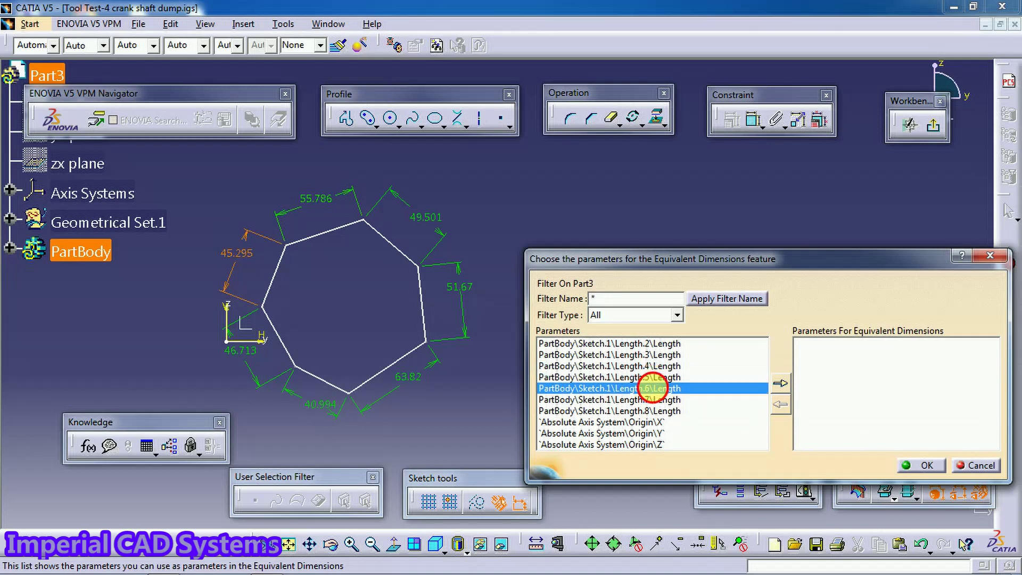
pyautogui.click(658, 400)
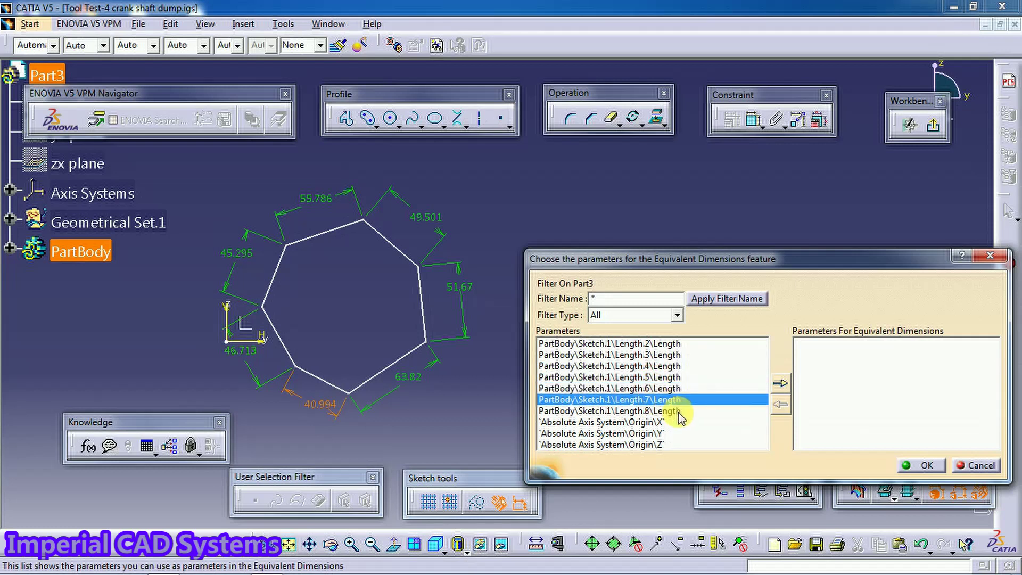
pyautogui.click(672, 411)
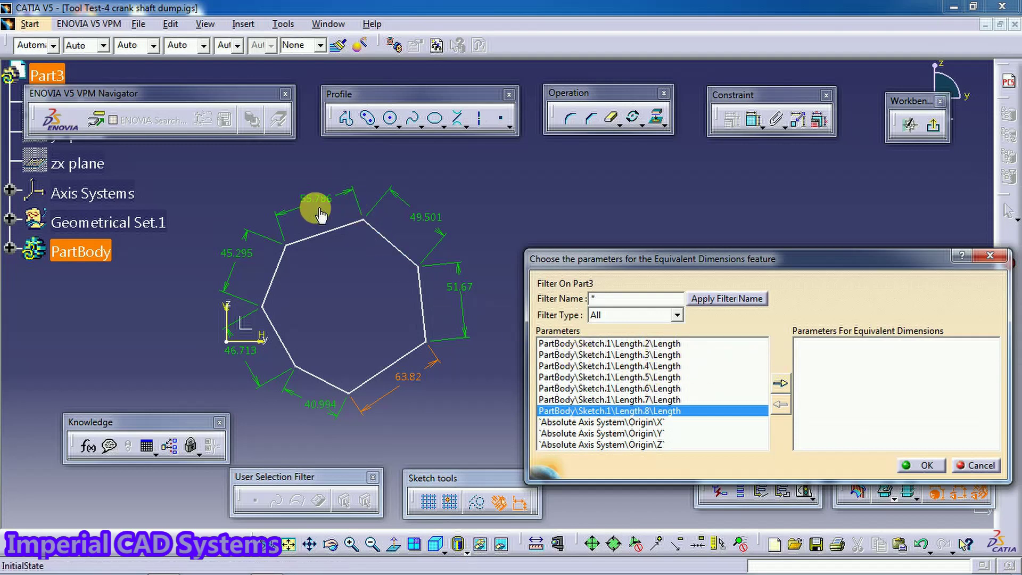
pyautogui.moveTo(415, 337); pyautogui.dragTo(359, 333, button='middle')
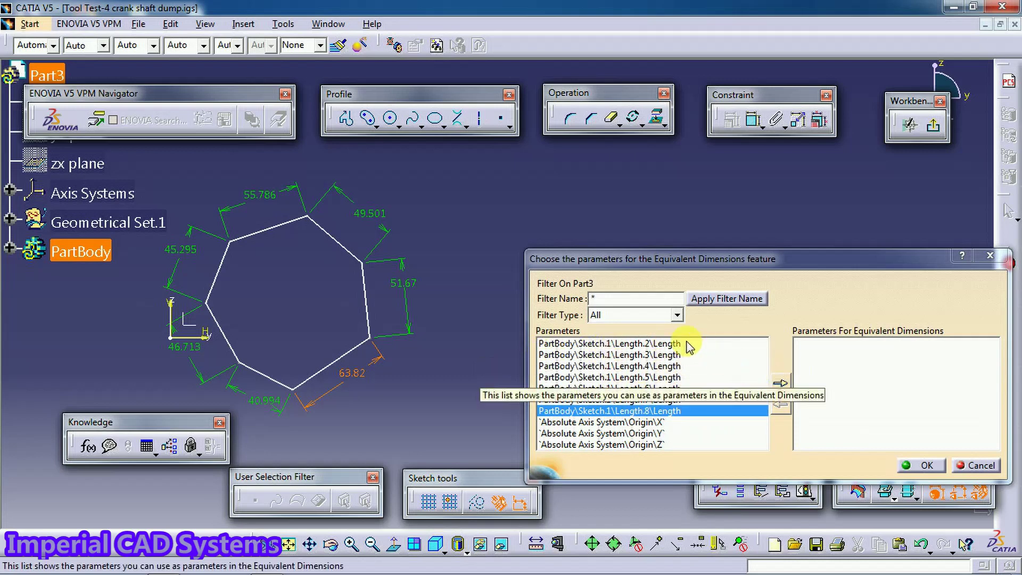
# Add Length.2 through Length.8 to the equivalent dimensions and confirm, making every side 51.67.
pyautogui.keyDown('shift'); pyautogui.click(639, 345); pyautogui.keyUp('shift')
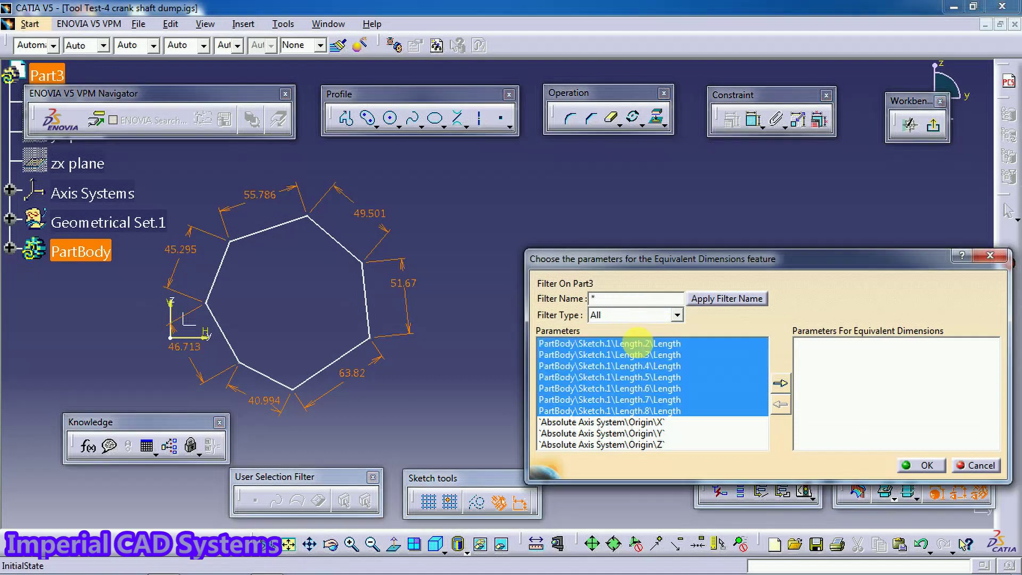
pyautogui.click(652, 344)
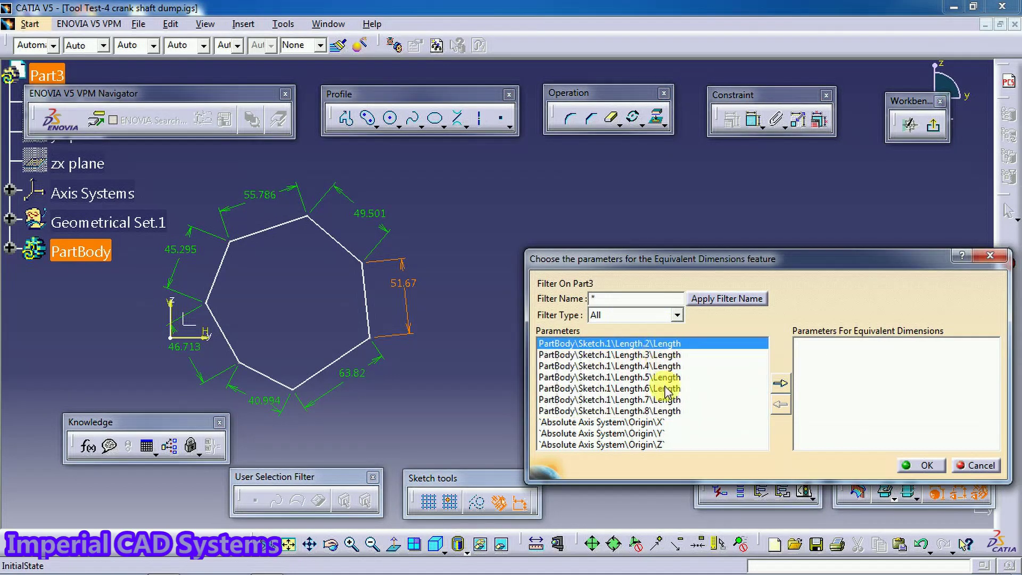
pyautogui.keyDown('ctrl'); pyautogui.click(670, 411); pyautogui.keyUp('ctrl')
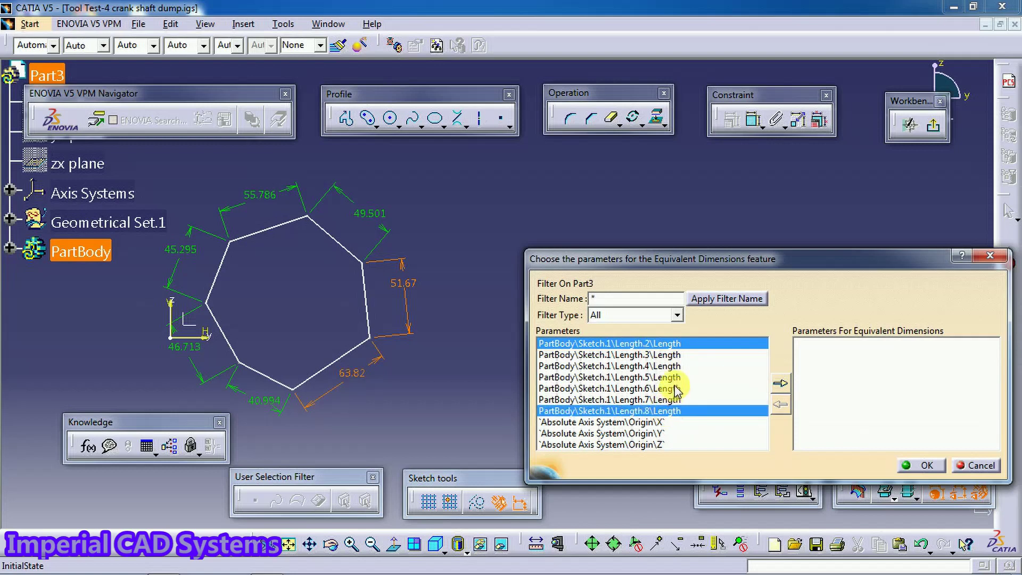
pyautogui.keyDown('shift'); pyautogui.click(673, 344); pyautogui.keyUp('shift')
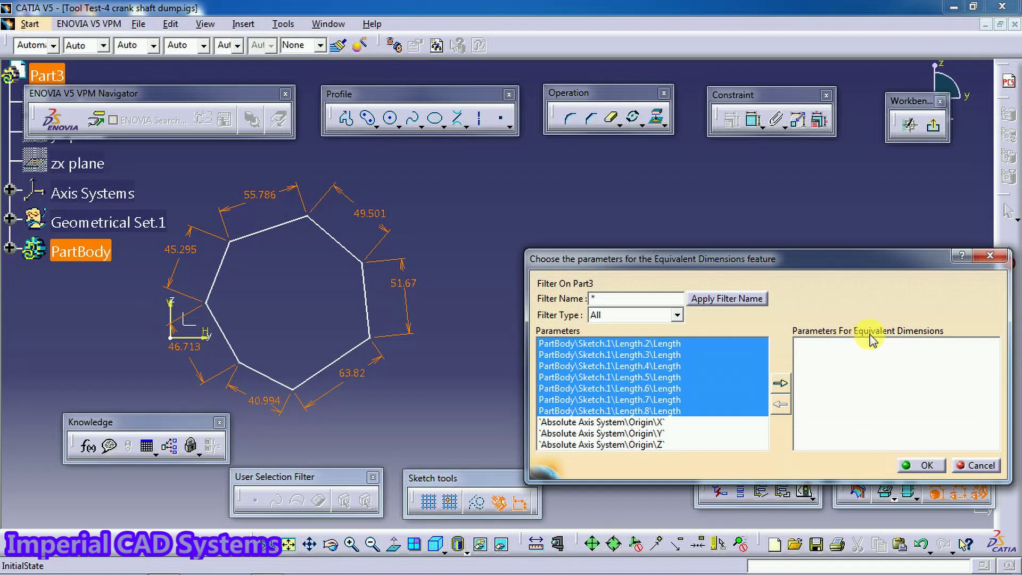
pyautogui.click(782, 385)
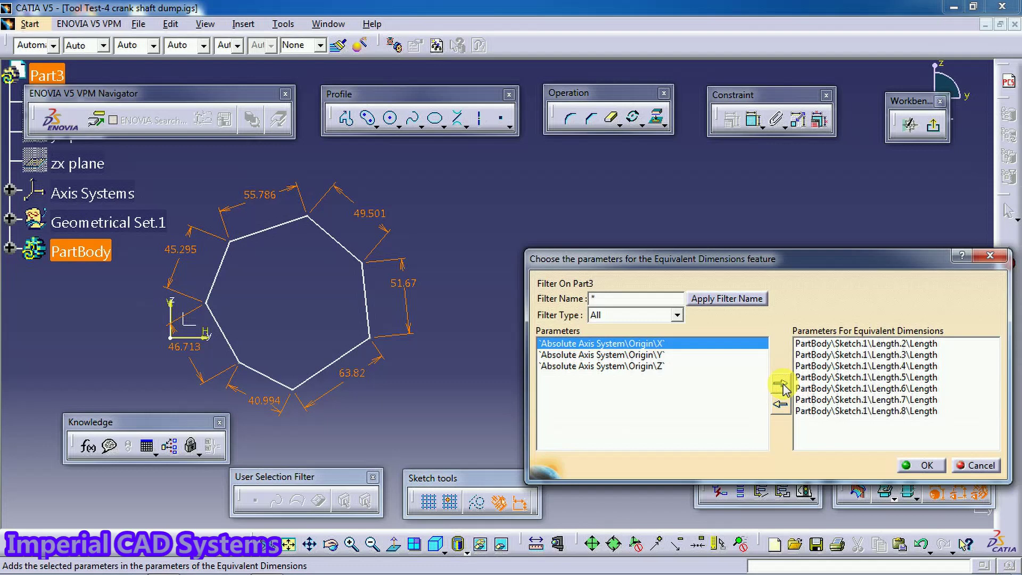
pyautogui.click(916, 466)
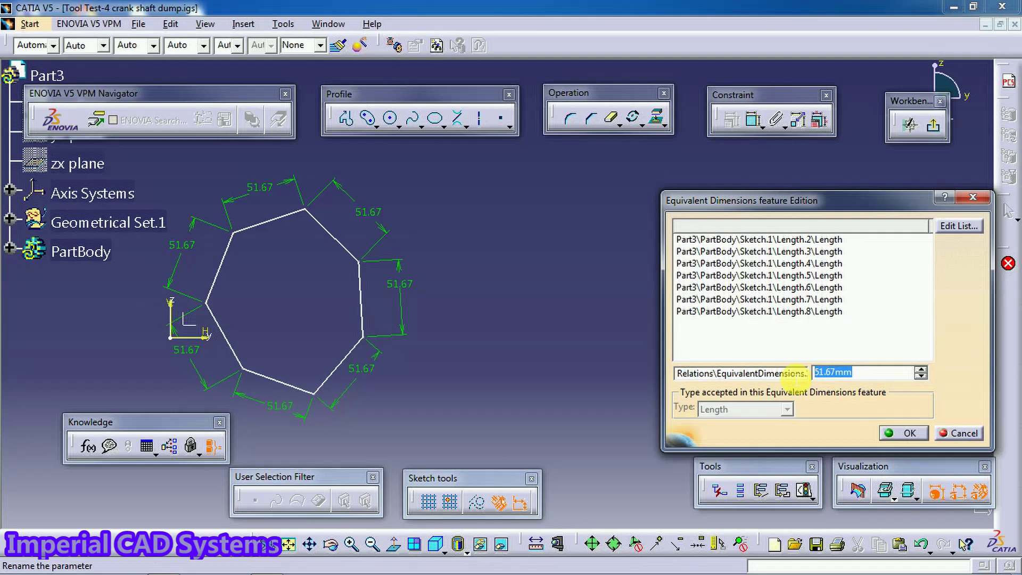
# Change the shared equivalent length from 51.67mm to 60 so every side reads 60.
pyautogui.write('6')
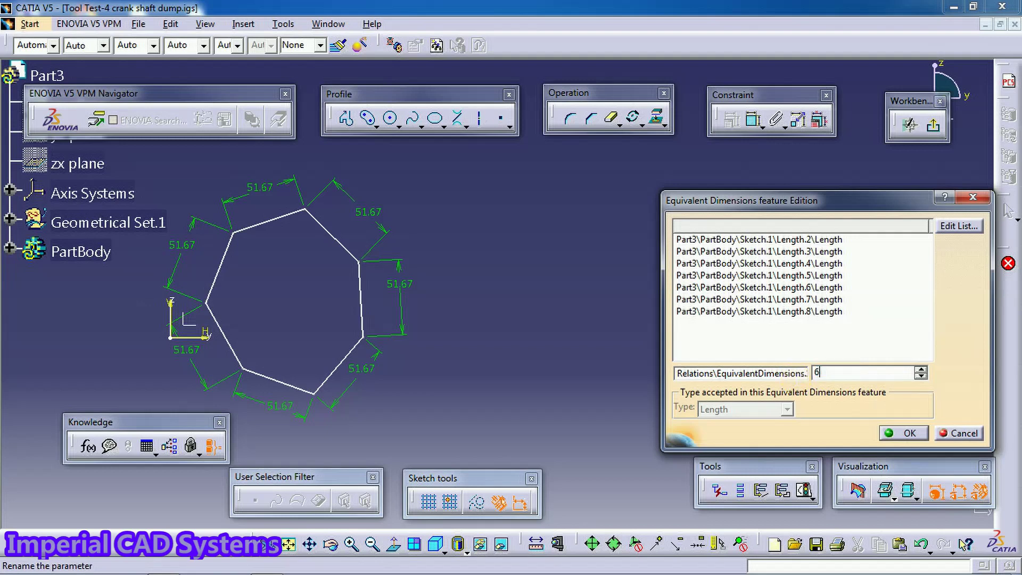
pyautogui.write('0')
pyautogui.press('Return')
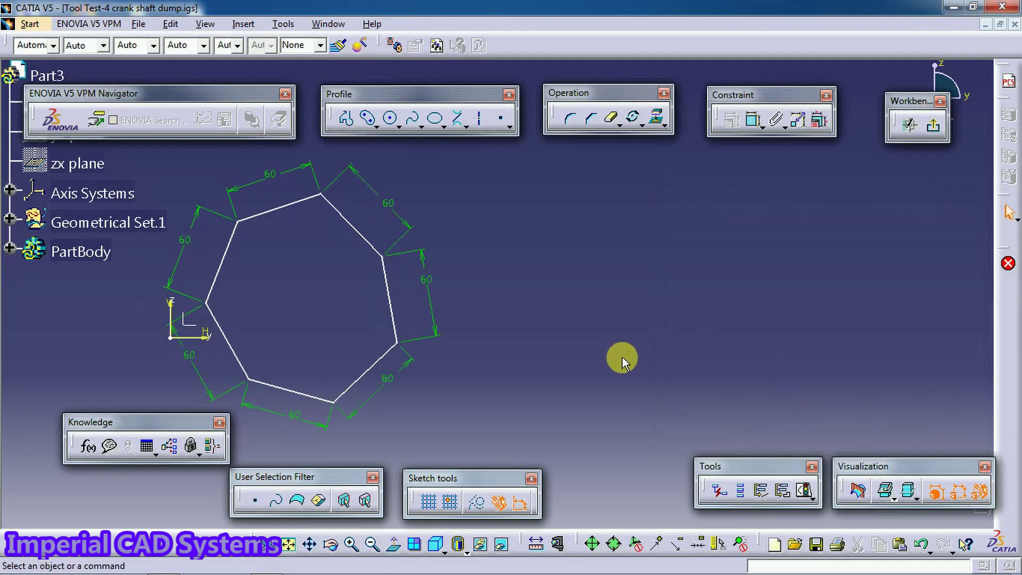
pyautogui.moveTo(757, 359); pyautogui.dragTo(761, 359, button='middle')
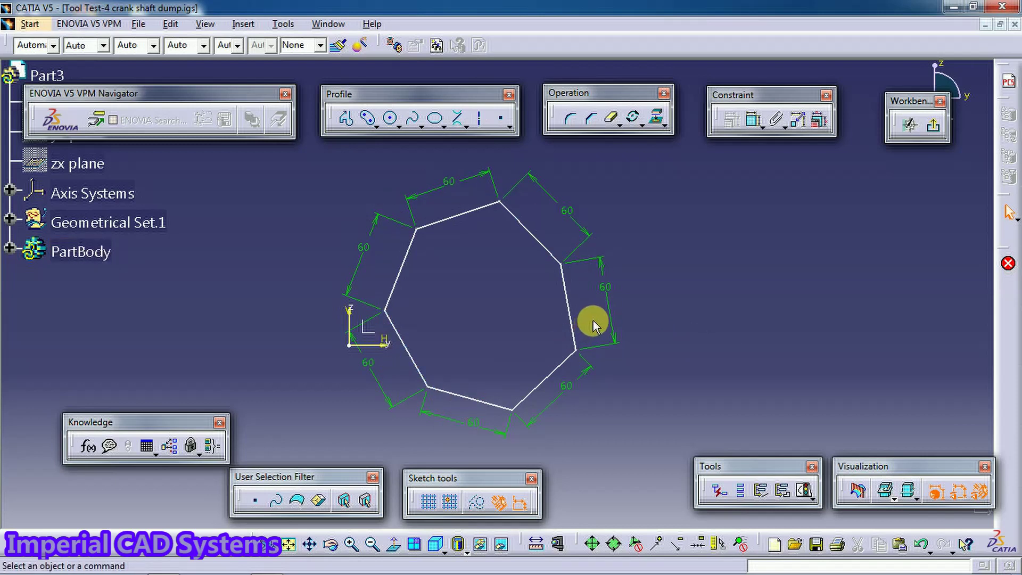
# Change the right side's 60 dimension to 80, driving all linked sides to 80.
pyautogui.doubleClick(607, 287)
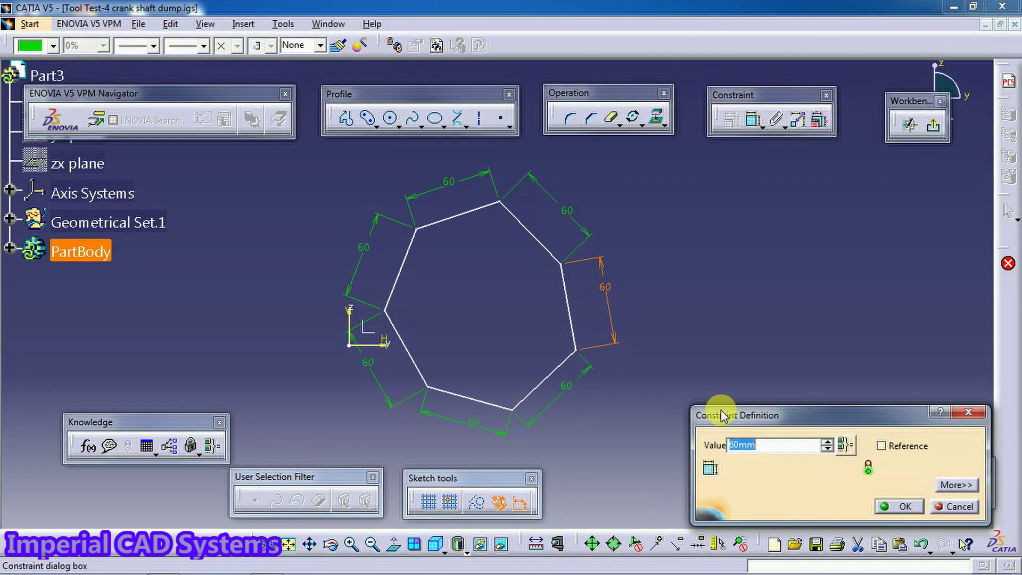
pyautogui.moveTo(778, 415); pyautogui.dragTo(769, 314)
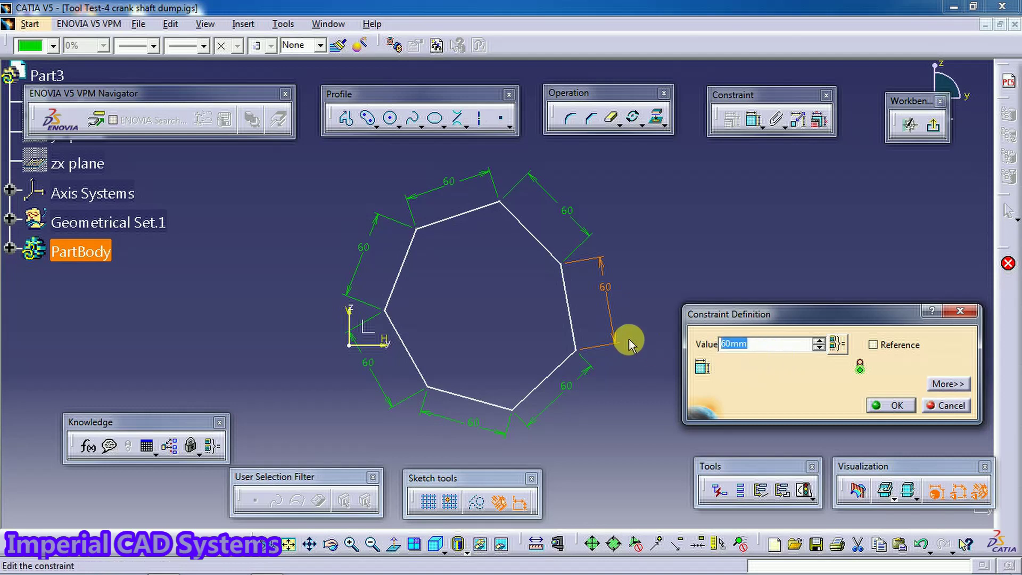
pyautogui.write('80')
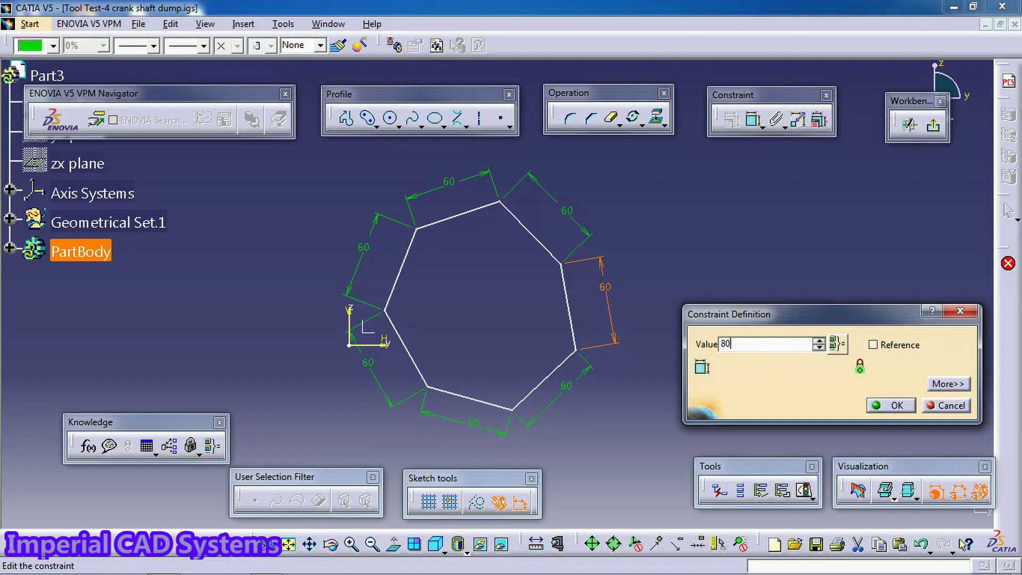
pyautogui.press('Return')
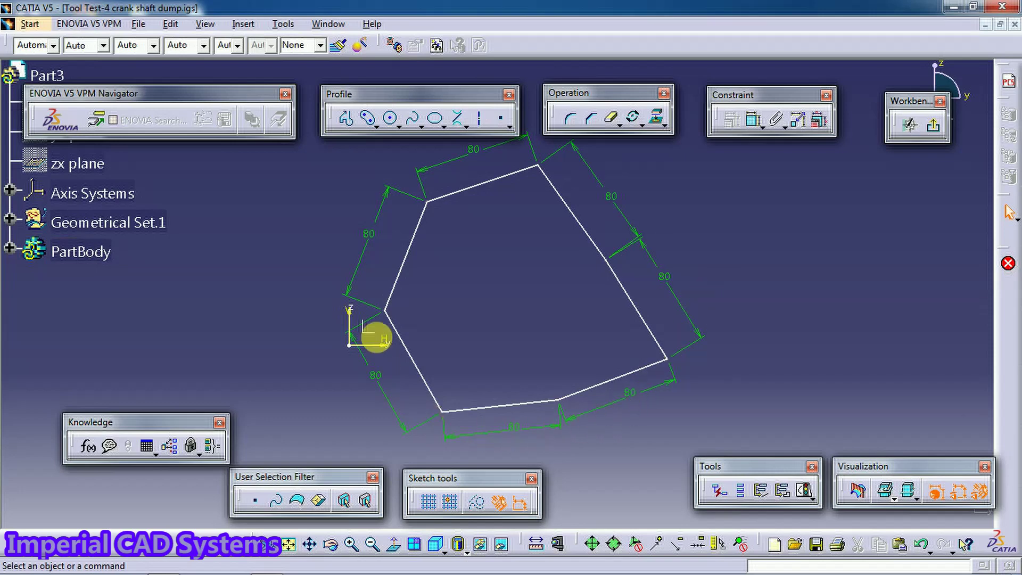
# Change the top side's 80 dimension to 40, making every side 40.
pyautogui.doubleClick(481, 157)
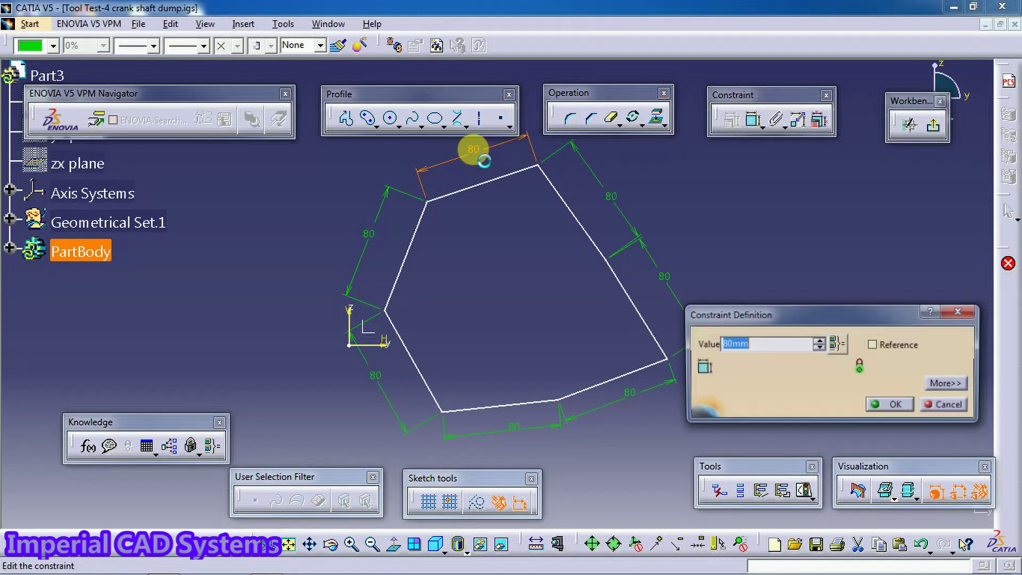
pyautogui.write('4')
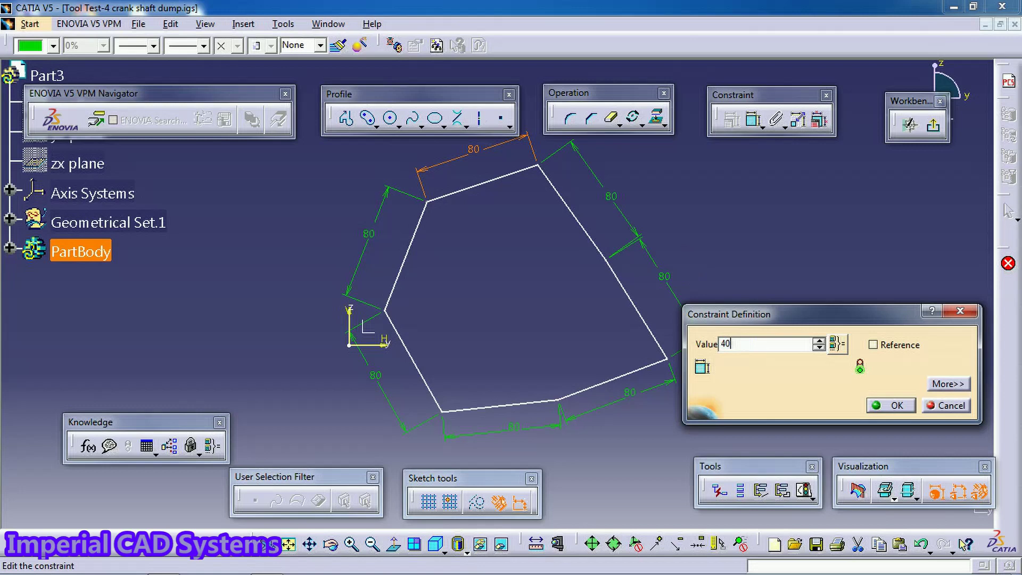
pyautogui.write('0')
pyautogui.press('Return')
pyautogui.click(446, 331)
pyautogui.moveTo(450, 331)
pyautogui.keyDown('ctrl'); pyautogui.mouseDown(button='middle')
pyautogui.moveTo(579, 292)
pyautogui.moveTo(589, 338)
pyautogui.mouseUp(button='middle'); pyautogui.keyUp('ctrl')
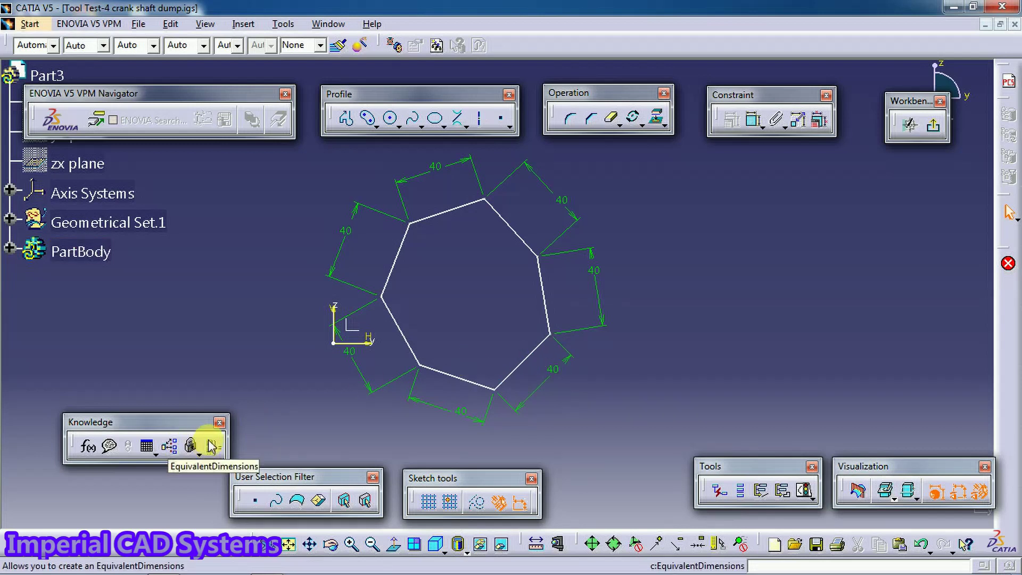
pyautogui.doubleClick(554, 370)
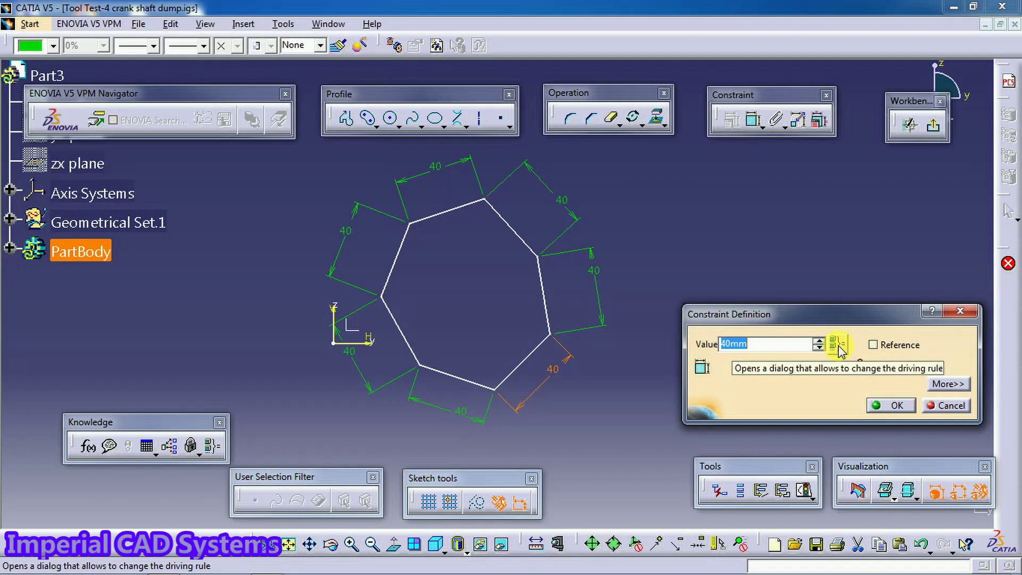
# Reset the driving Equivalent Dimensions value from 40mm to 60mm and close the constraint dialog.
pyautogui.click(837, 345)
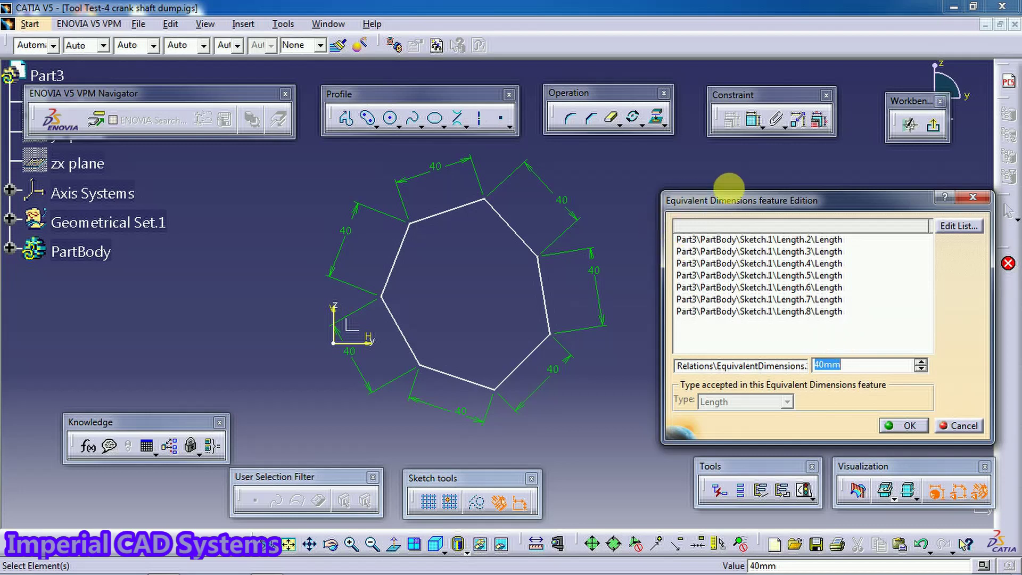
pyautogui.click(849, 368)
pyautogui.doubleClick(848, 366)
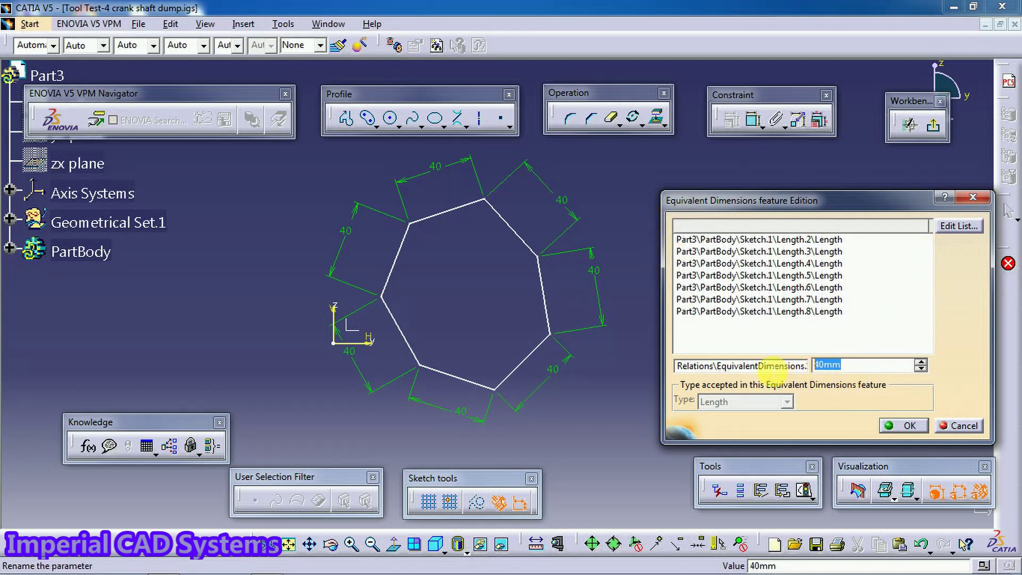
pyautogui.write('60')
pyautogui.press('Return')
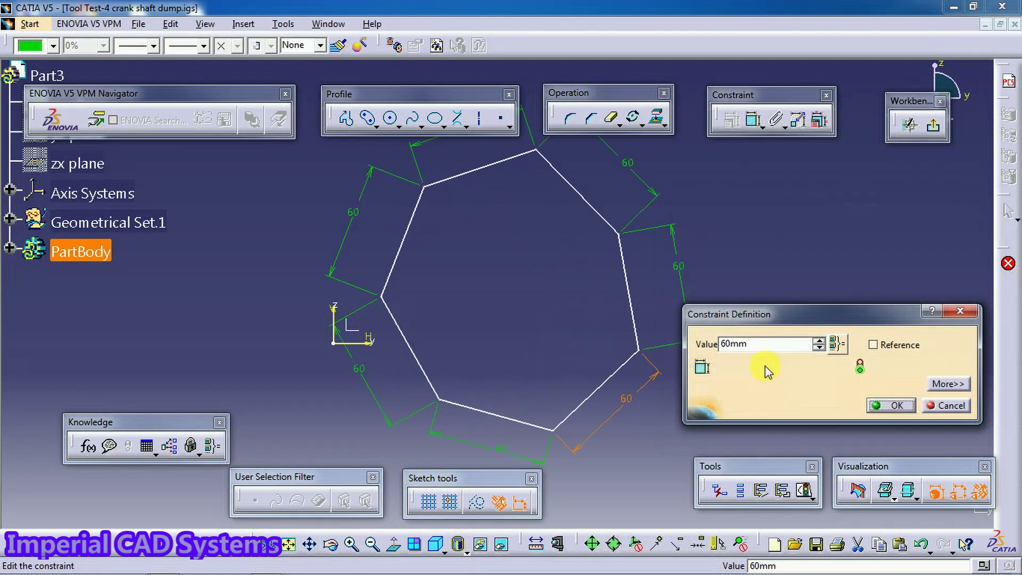
pyautogui.click(877, 404)
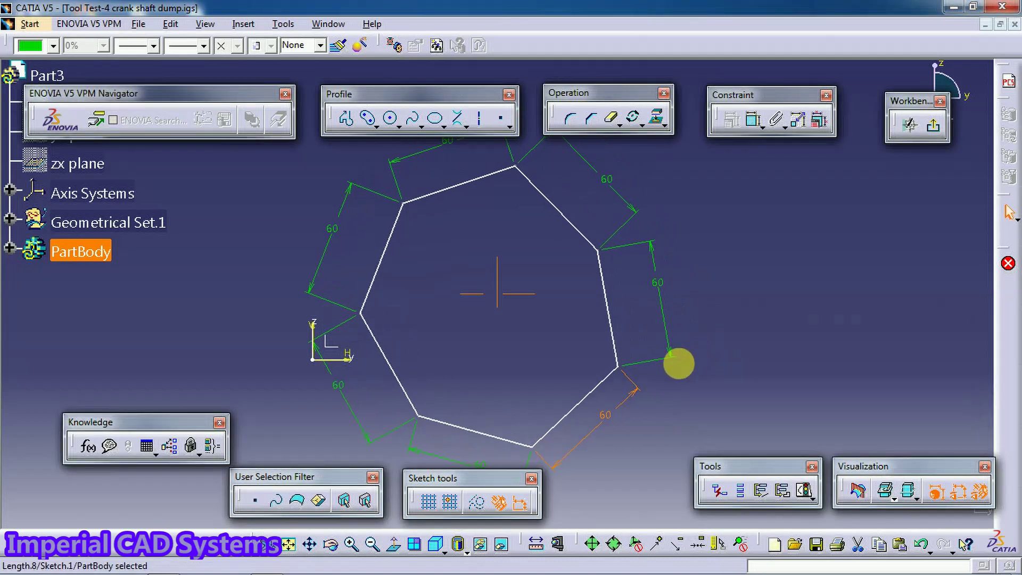
pyautogui.moveTo(698, 352)
pyautogui.mouseDown(button='middle')
pyautogui.moveTo(646, 344)
pyautogui.moveTo(655, 365)
pyautogui.mouseUp(button='middle')
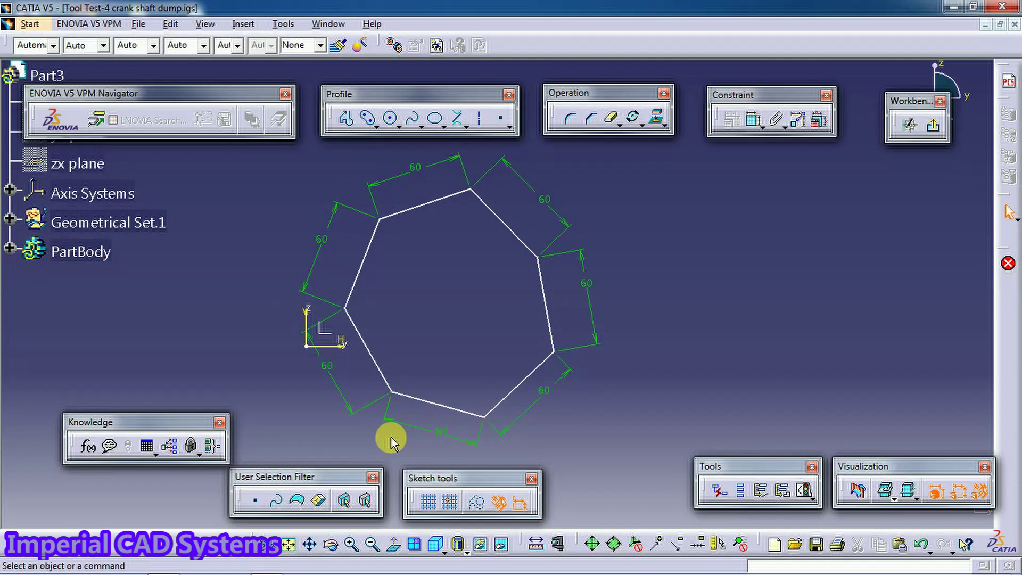
# Remove Length.2 through Length.8 from the Equivalent Dimensions list and close all dialogs.
pyautogui.doubleClick(586, 287)
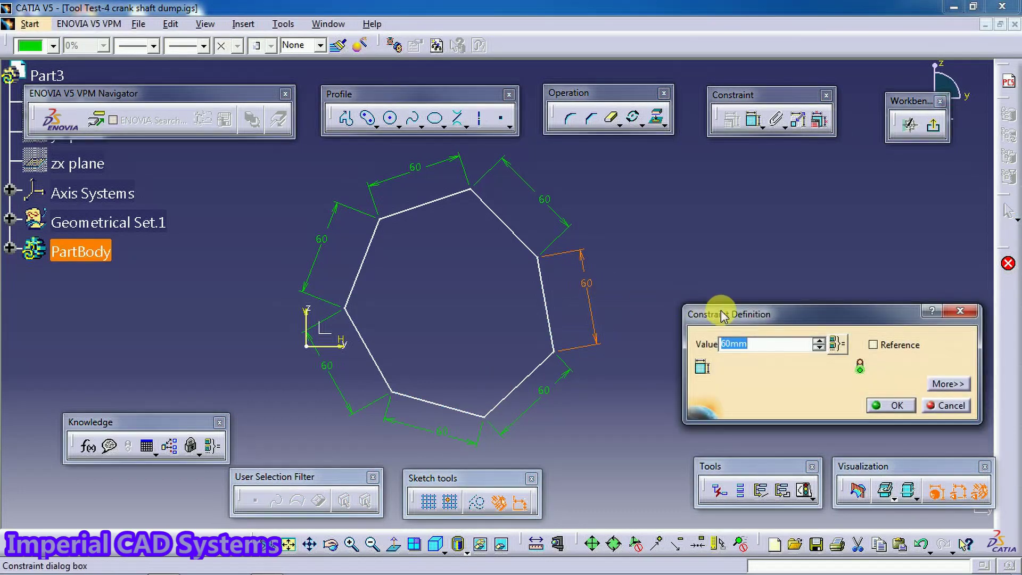
pyautogui.click(841, 346)
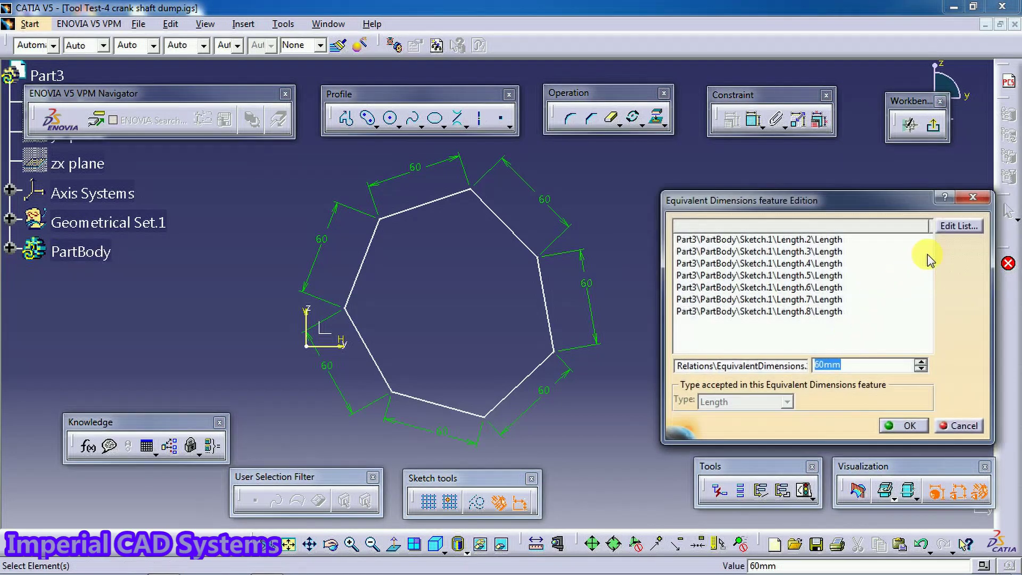
pyautogui.click(957, 228)
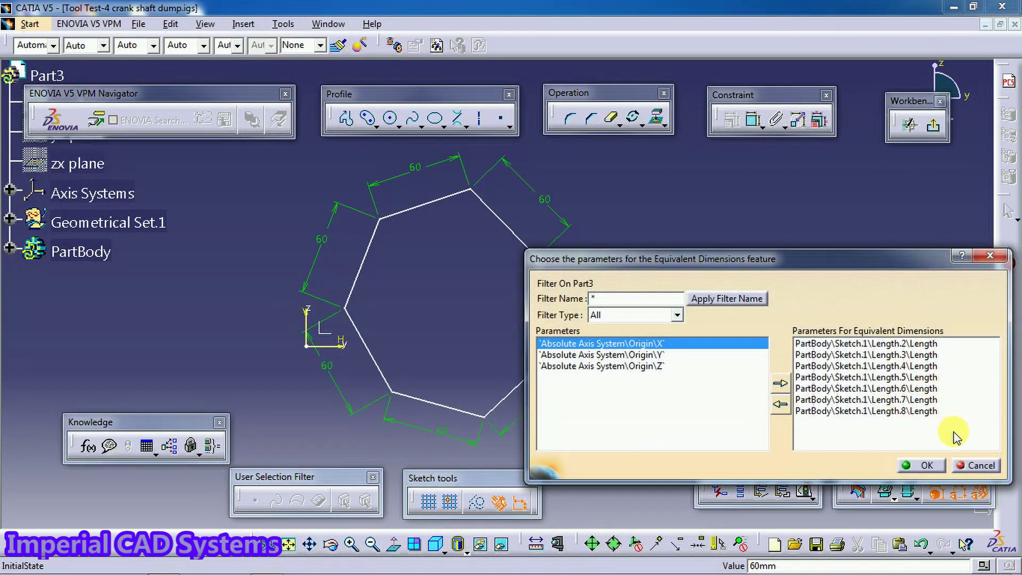
pyautogui.click(923, 345)
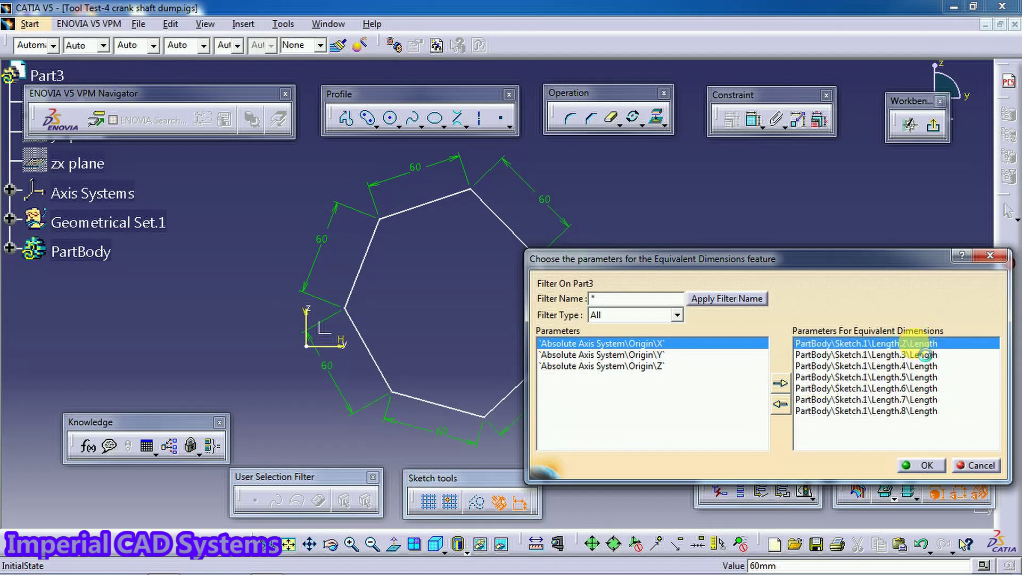
pyautogui.keyDown('shift'); pyautogui.click(903, 411); pyautogui.keyUp('shift')
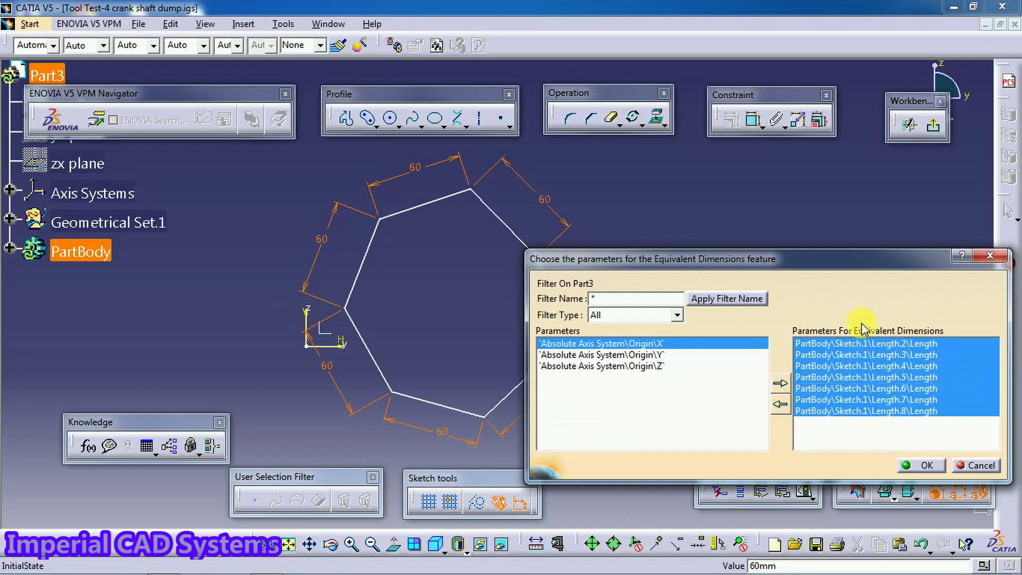
pyautogui.click(782, 405)
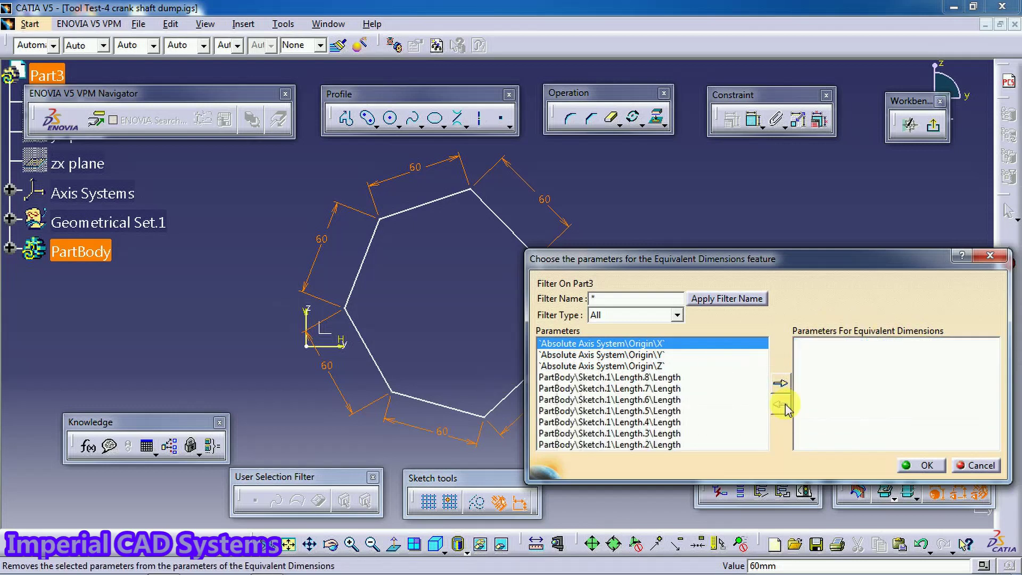
pyautogui.click(926, 466)
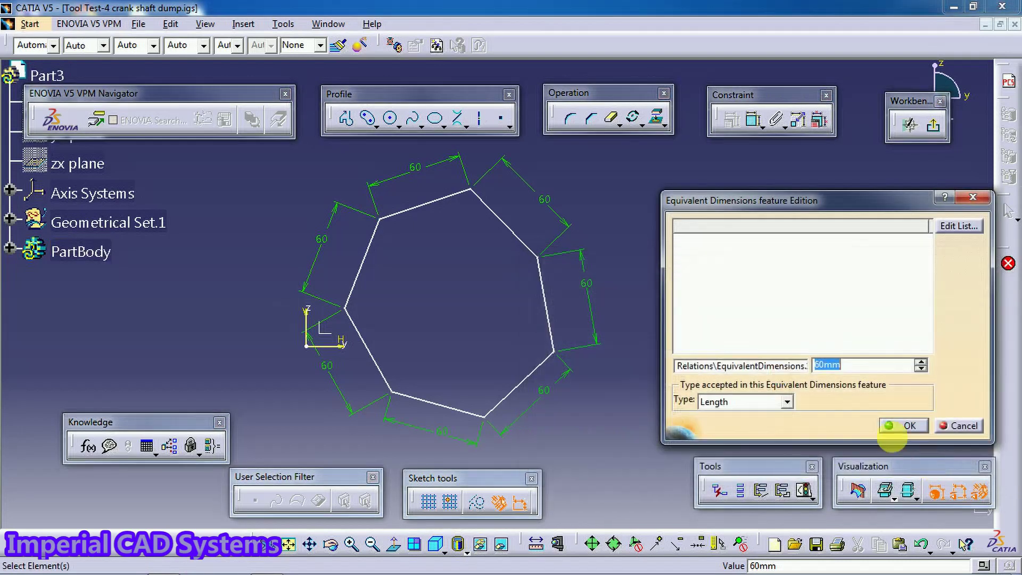
pyautogui.click(902, 427)
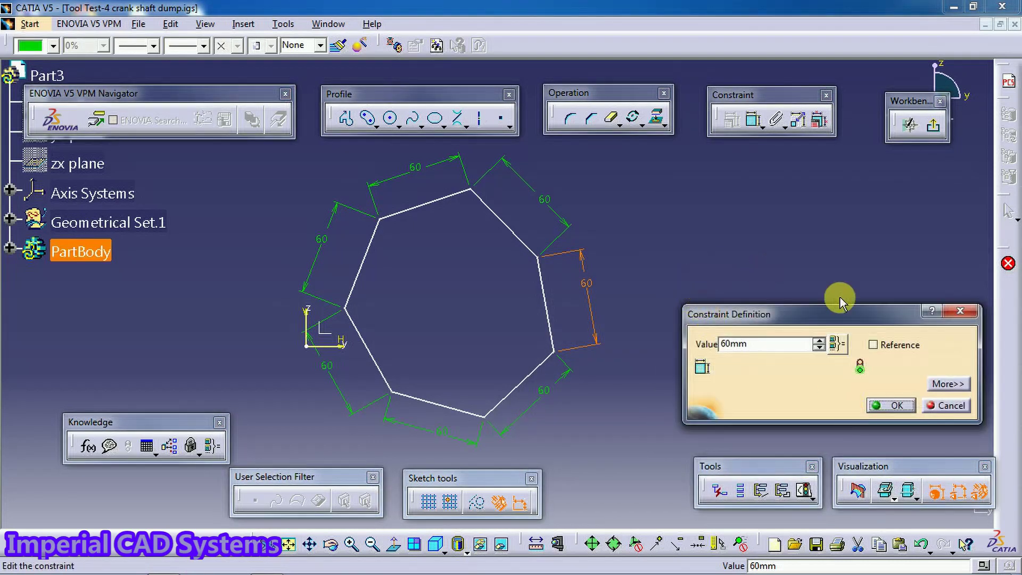
pyautogui.click(896, 406)
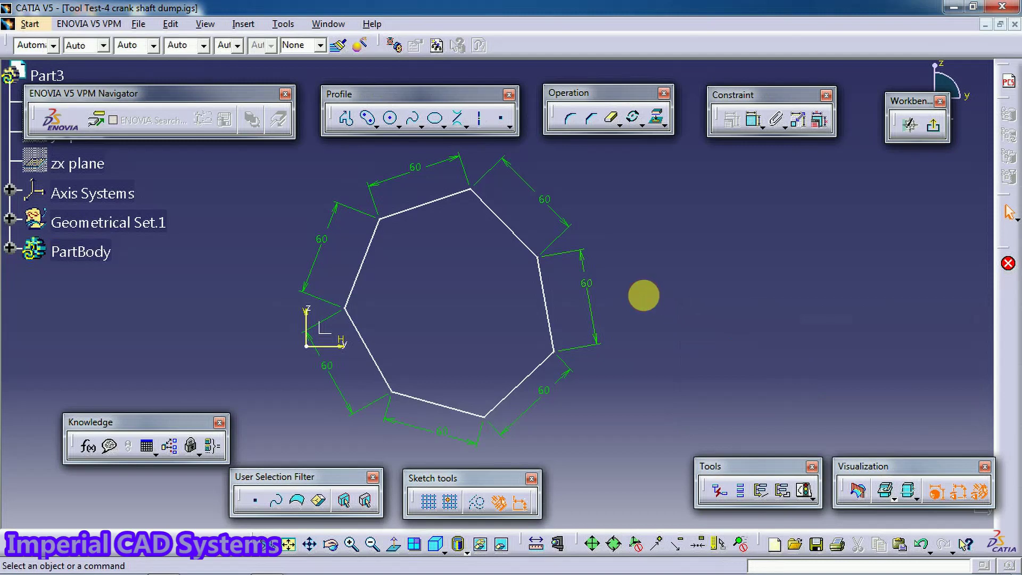
# Change only the lower-right side's dimension from 60 to 30.
pyautogui.doubleClick(553, 389)
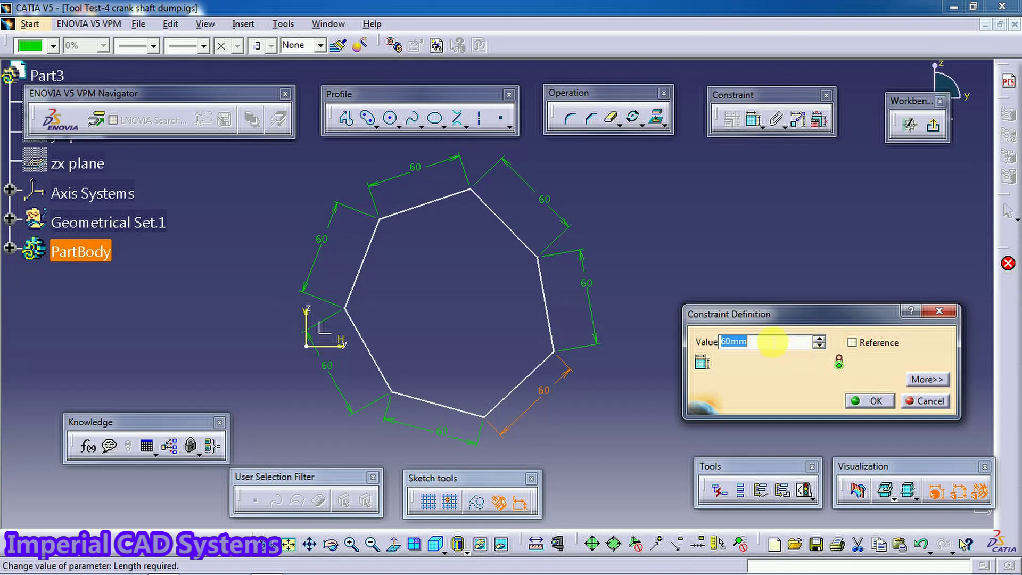
pyautogui.moveTo(772, 343); pyautogui.dragTo(720, 342)
pyautogui.write('30')
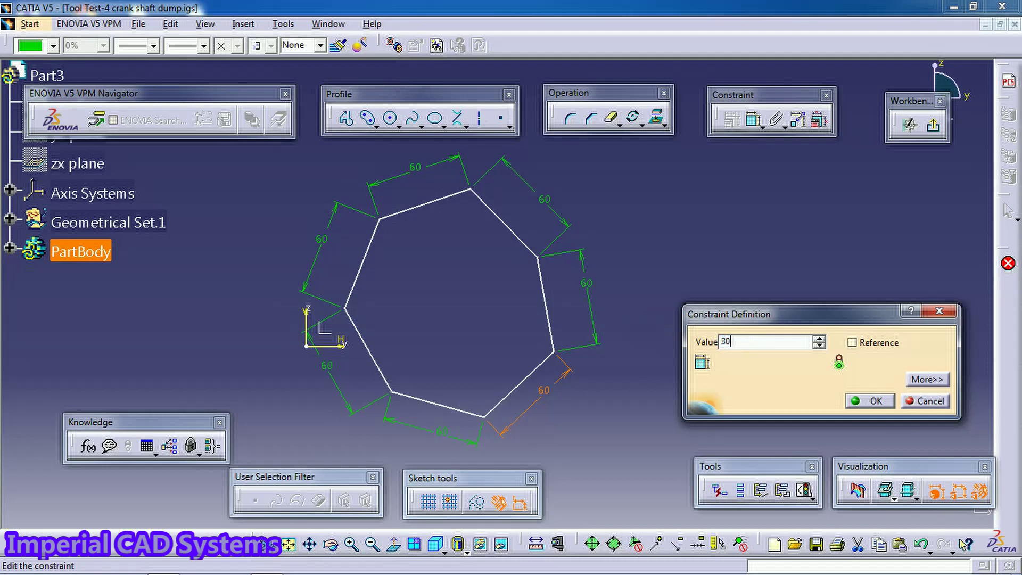
pyautogui.press('Return')
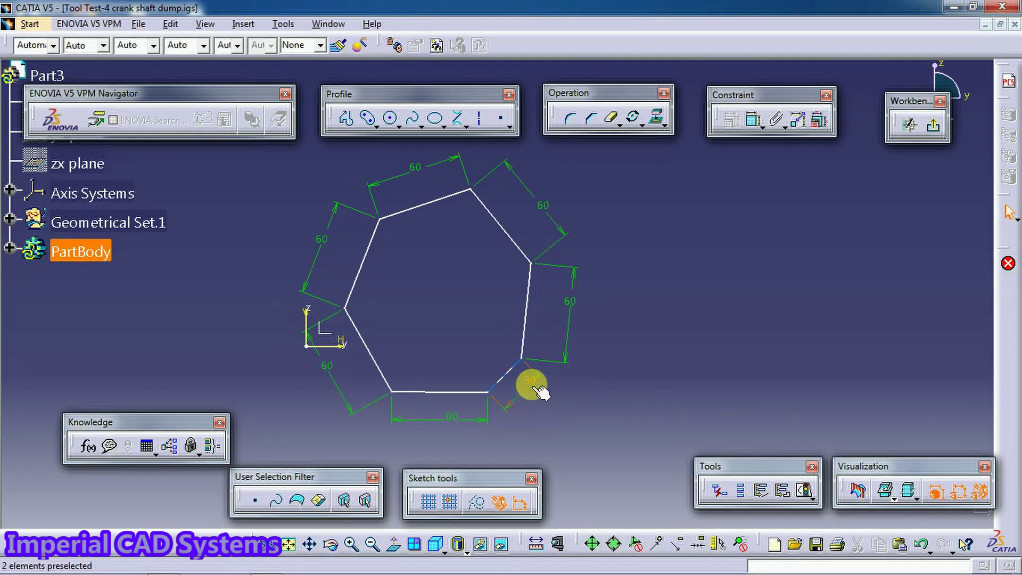
pyautogui.click(605, 376)
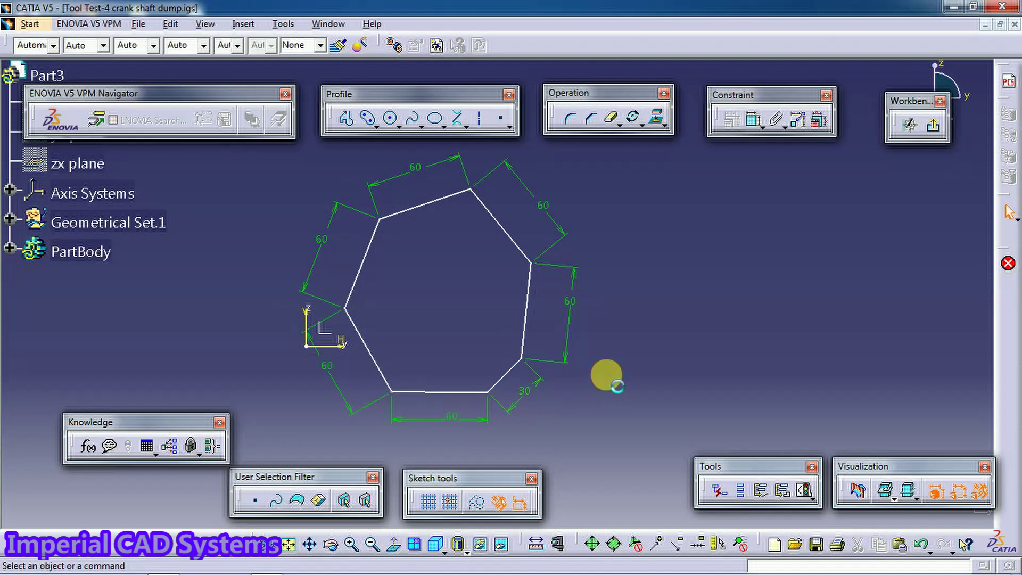